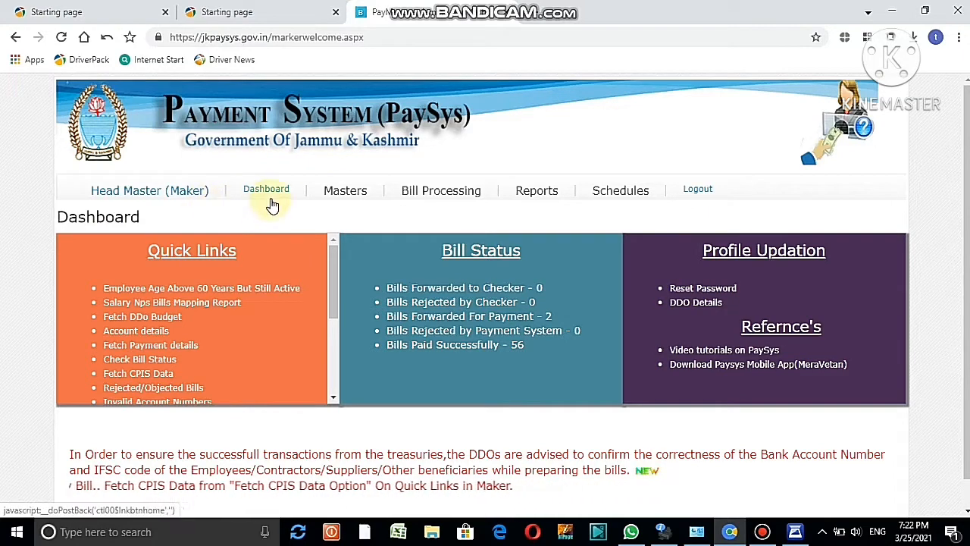
Open GPF Bills from the Bill Processing menu on the Dashboard
{"action": "mouse_move", "coordinate": [343, 205]}
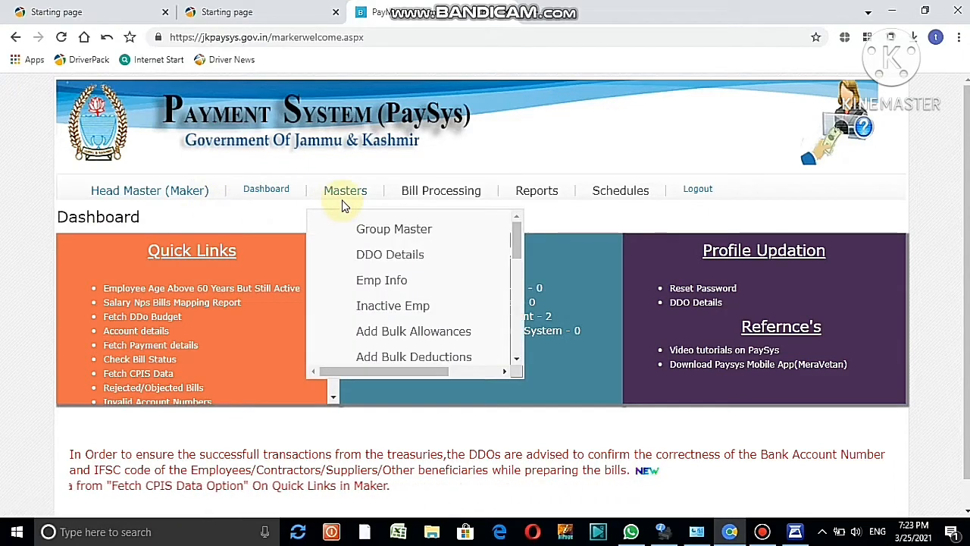
{"action": "mouse_move", "coordinate": [403, 198]}
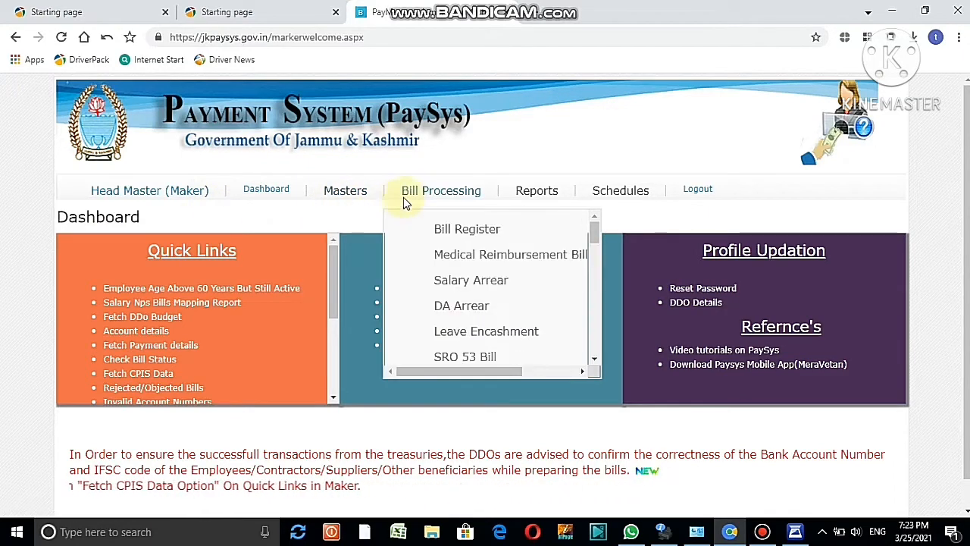
{"action": "left_click", "coordinate": [594, 357]}
{"action": "left_click_drag", "start_coordinate": [594, 358], "coordinate": [594, 357]}
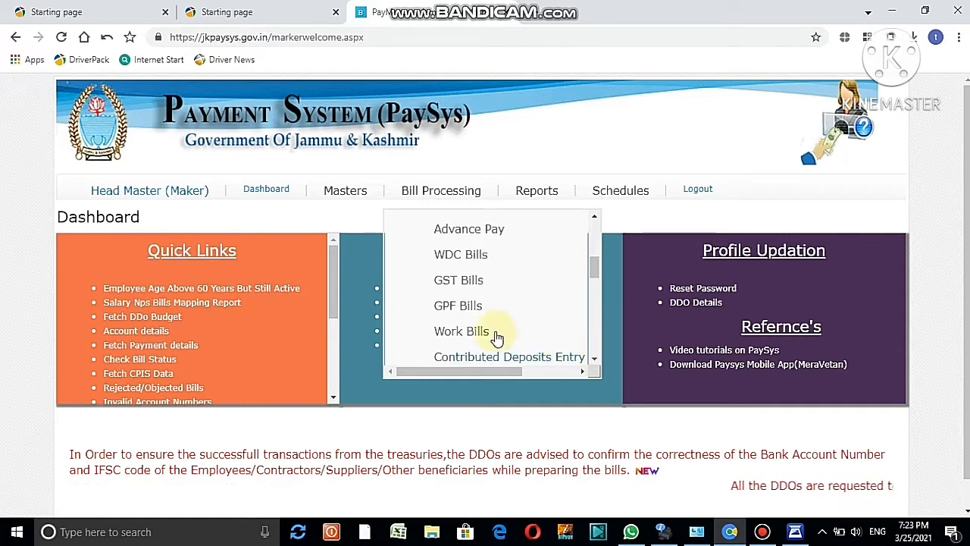
{"action": "left_click", "coordinate": [457, 311]}
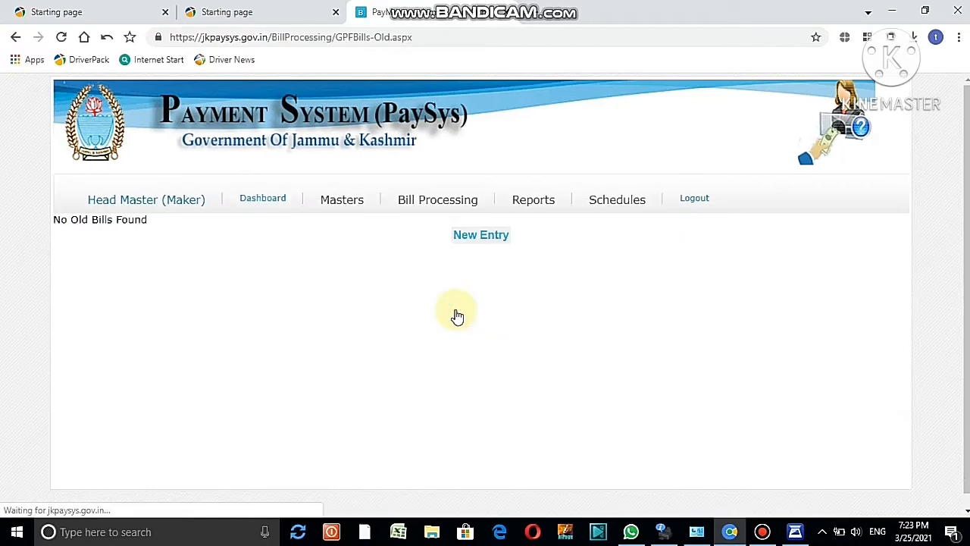
Start a new GPF bill entry classified under the GPF Inferior account code
{"action": "left_click", "coordinate": [488, 238]}
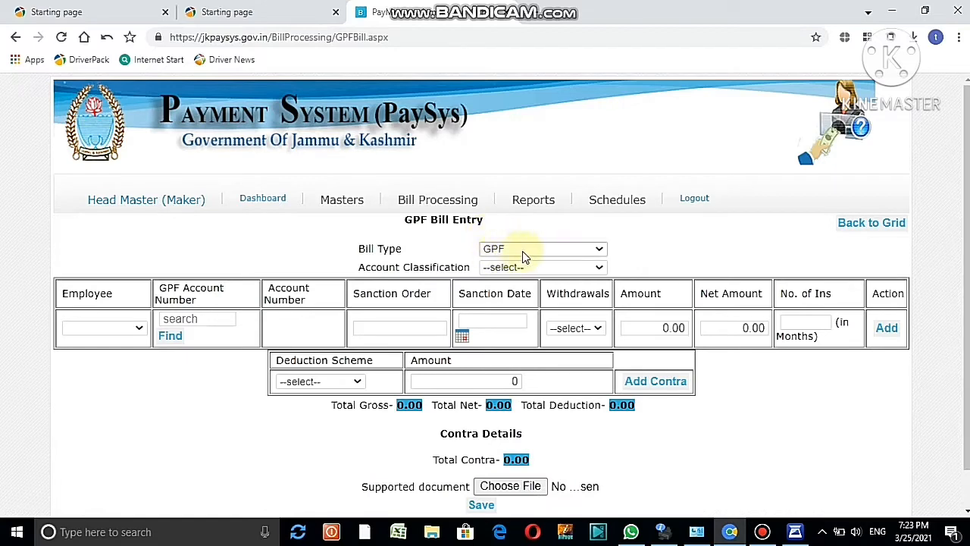
{"action": "left_click", "coordinate": [600, 270]}
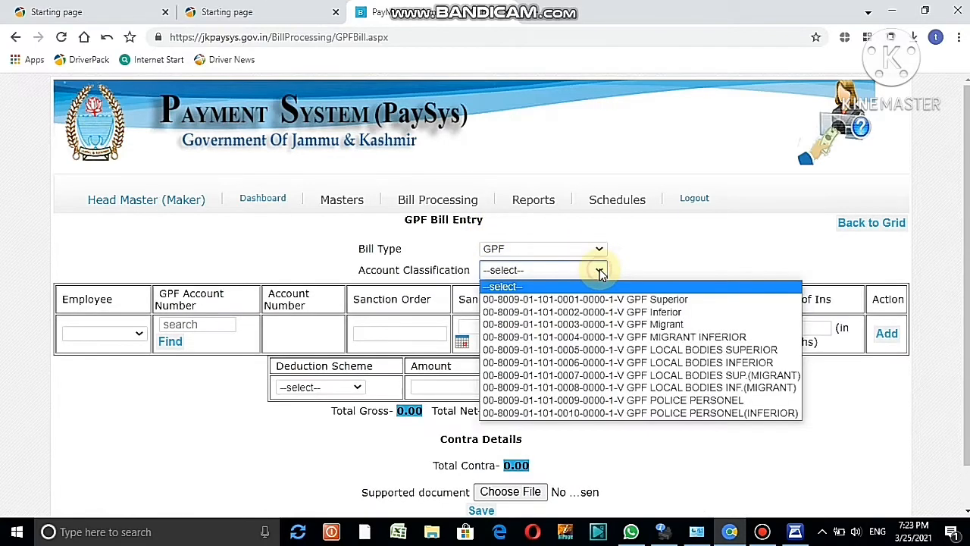
{"action": "left_click", "coordinate": [614, 312]}
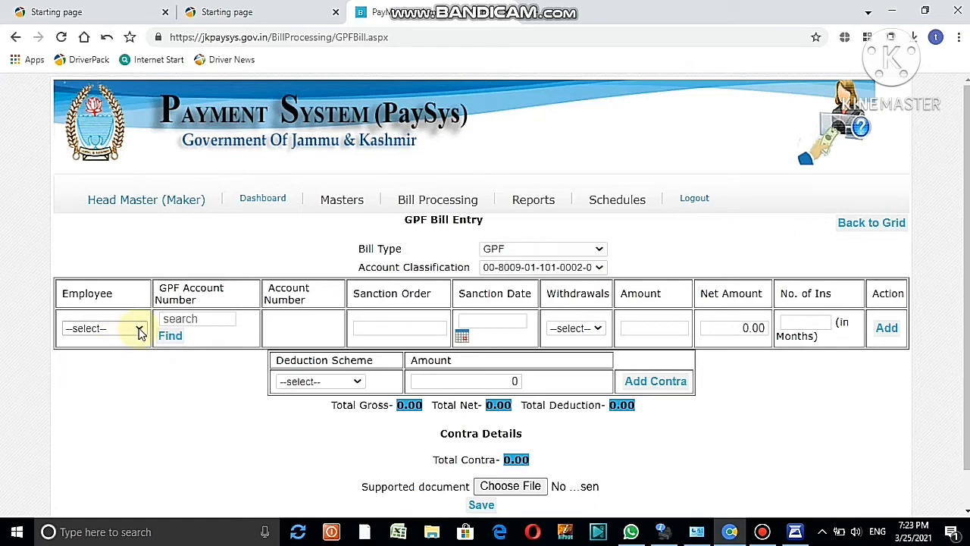
{"action": "left_click", "coordinate": [139, 331]}
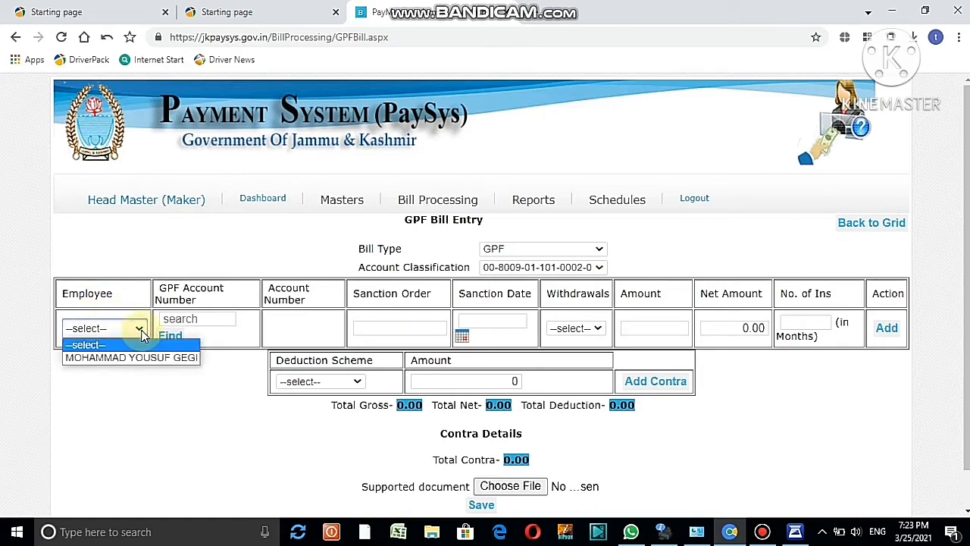
{"action": "left_click", "coordinate": [135, 358]}
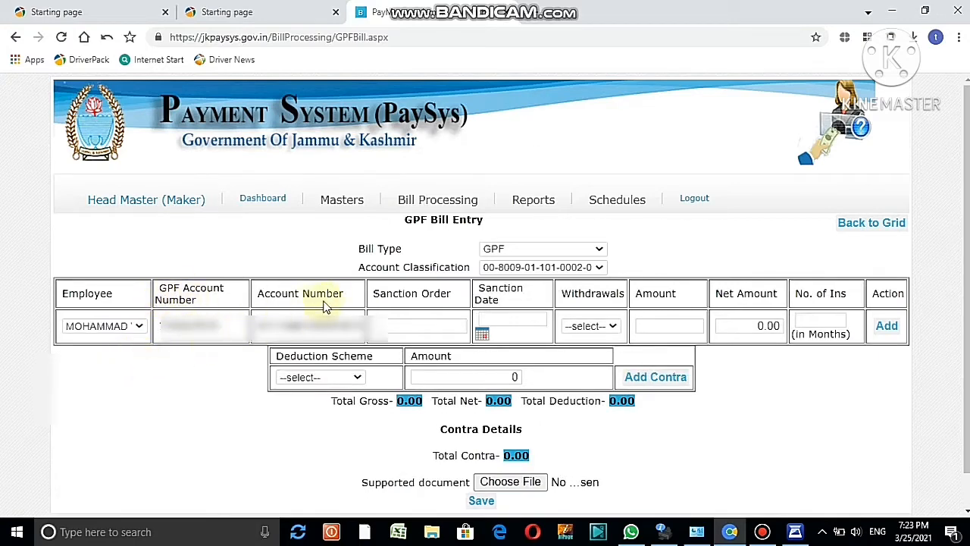
{"action": "left_click", "coordinate": [389, 326]}
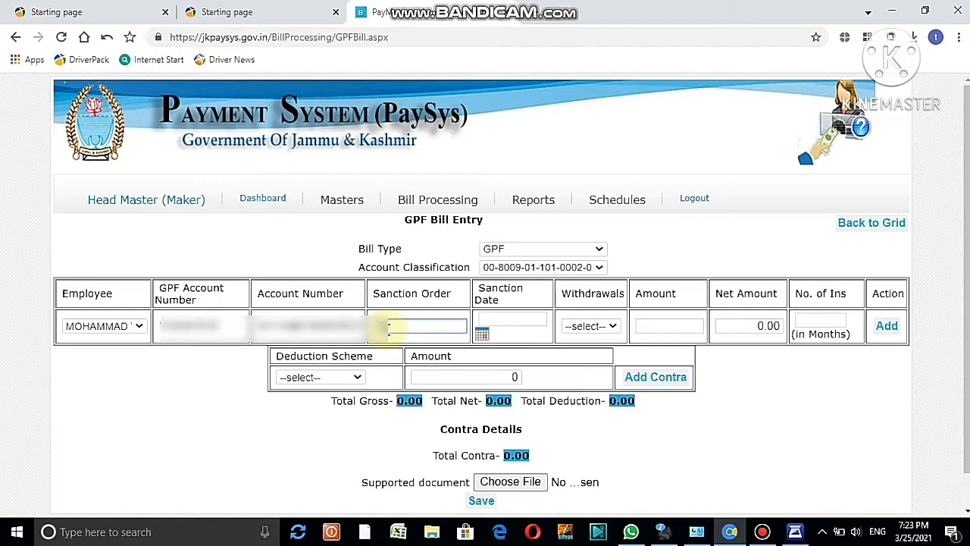
Set the sanction date to 24/03/2021 and the withdrawal type to Advance (Non Refund)
{"action": "left_click", "coordinate": [481, 334]}
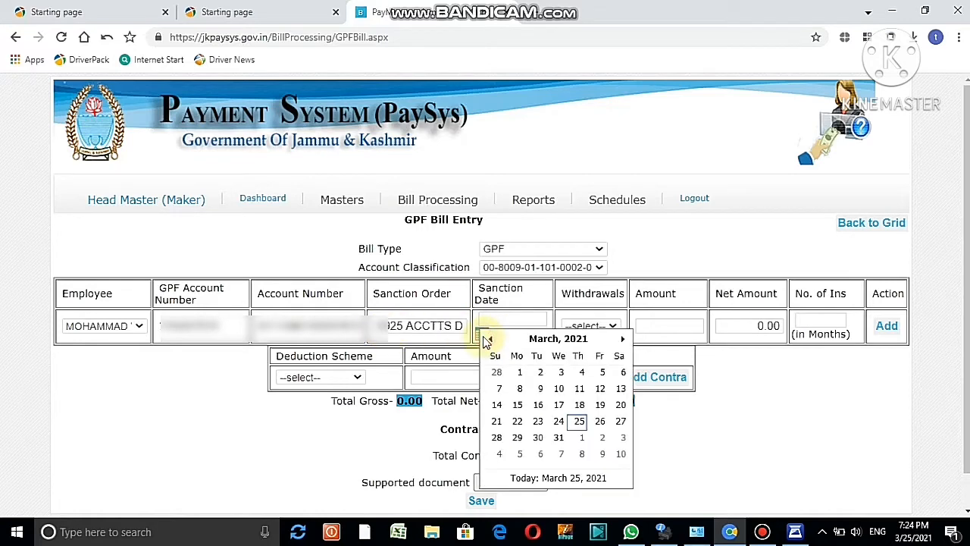
{"action": "left_click", "coordinate": [558, 421]}
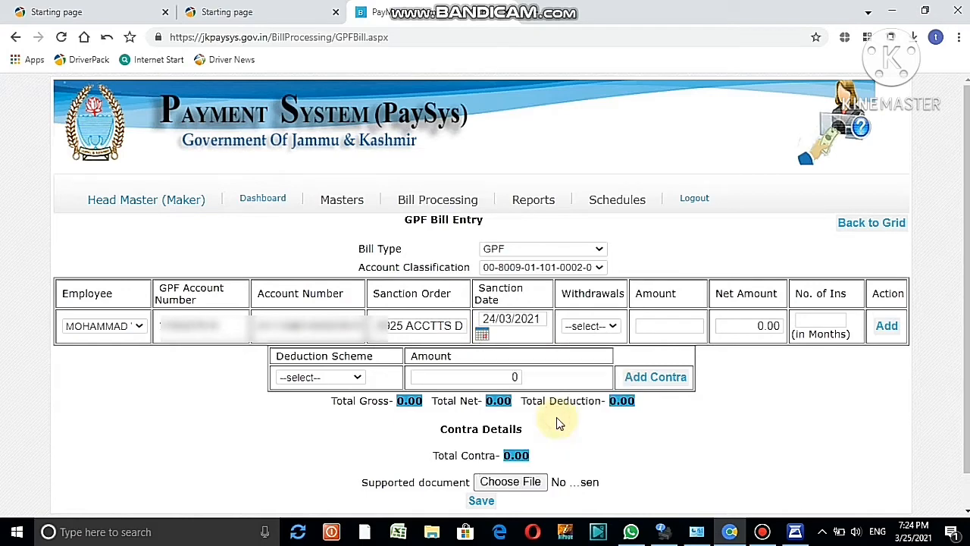
{"action": "left_click", "coordinate": [614, 327]}
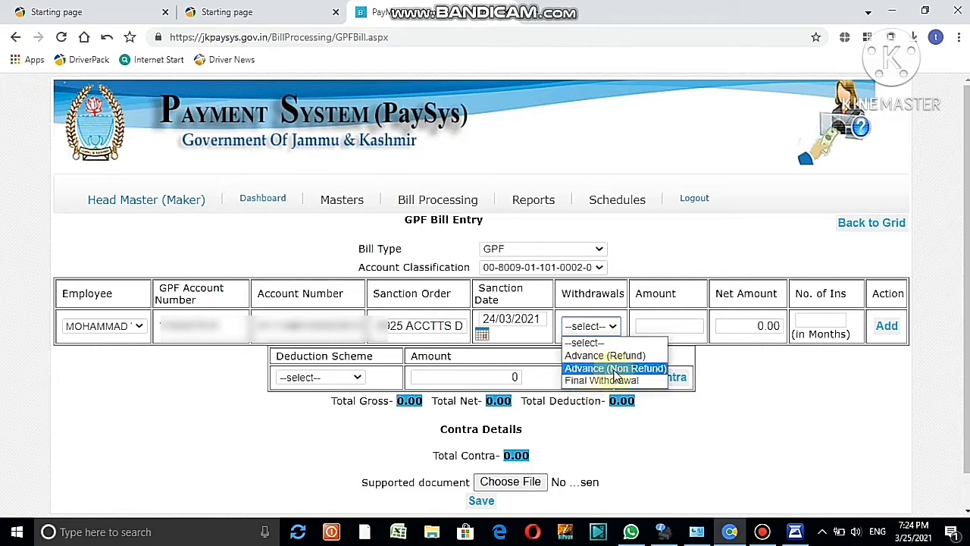
{"action": "left_click", "coordinate": [612, 369]}
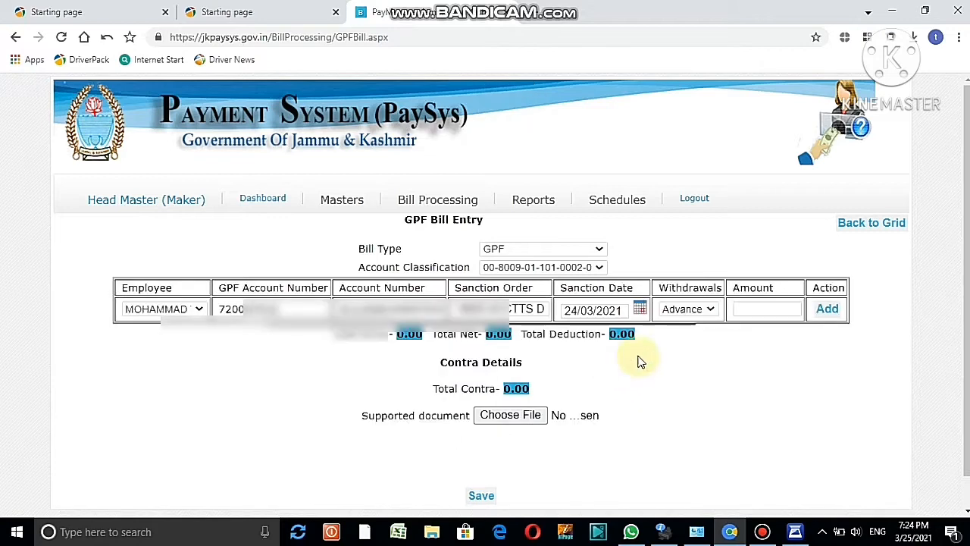
Add a 194000 advance row to the bill, bringing totals to 194,000.00
{"action": "left_click", "coordinate": [744, 309]}
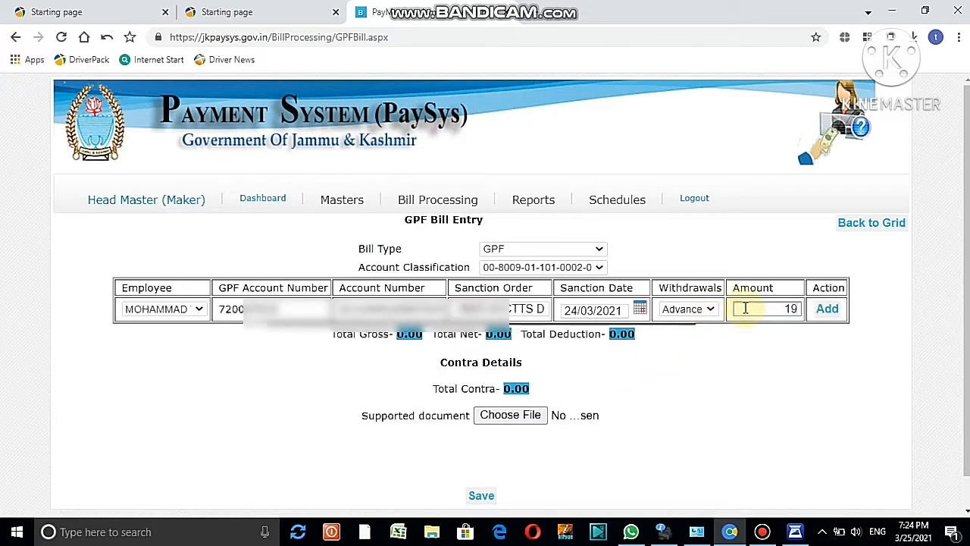
{"action": "type", "text": "4000"}
{"action": "left_click", "coordinate": [828, 311]}
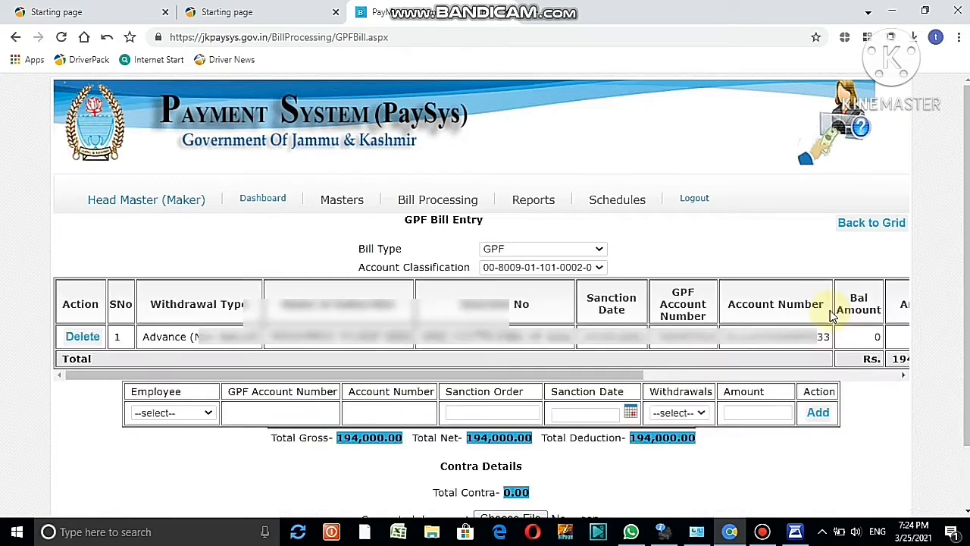
{"action": "scroll", "coordinate": [967, 278], "scroll_direction": "down", "scroll_amount": 1}
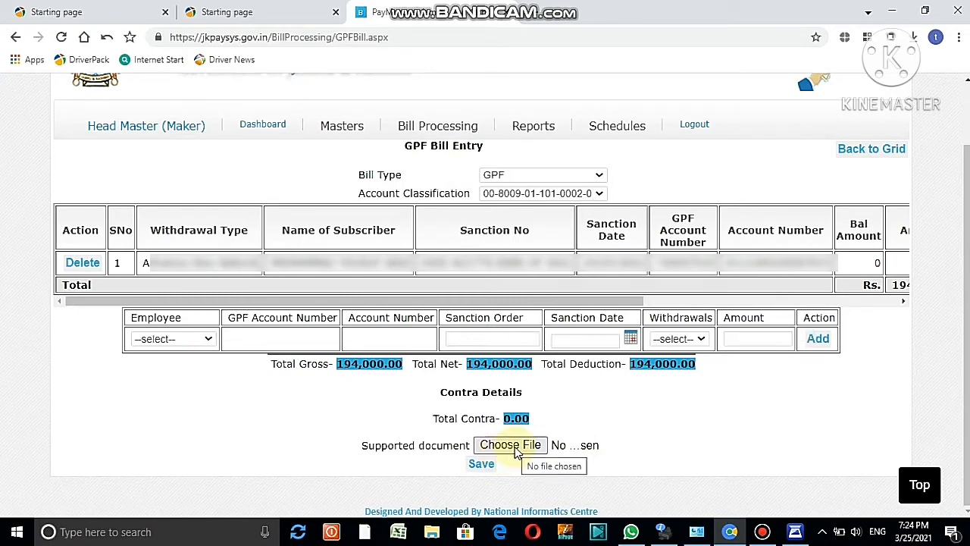
Launch Epson Scan 2 from Windows search
{"action": "left_click", "coordinate": [131, 533]}
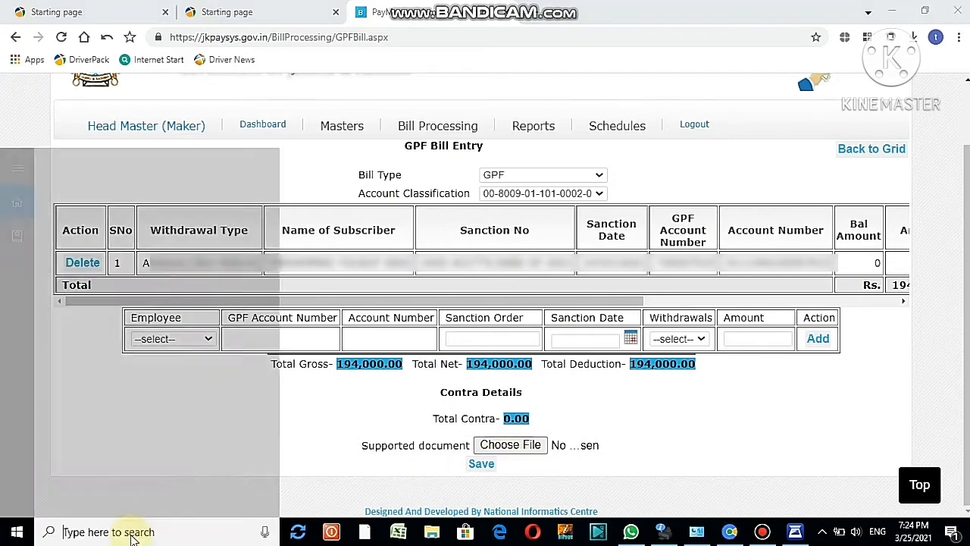
{"action": "type", "text": "s"}
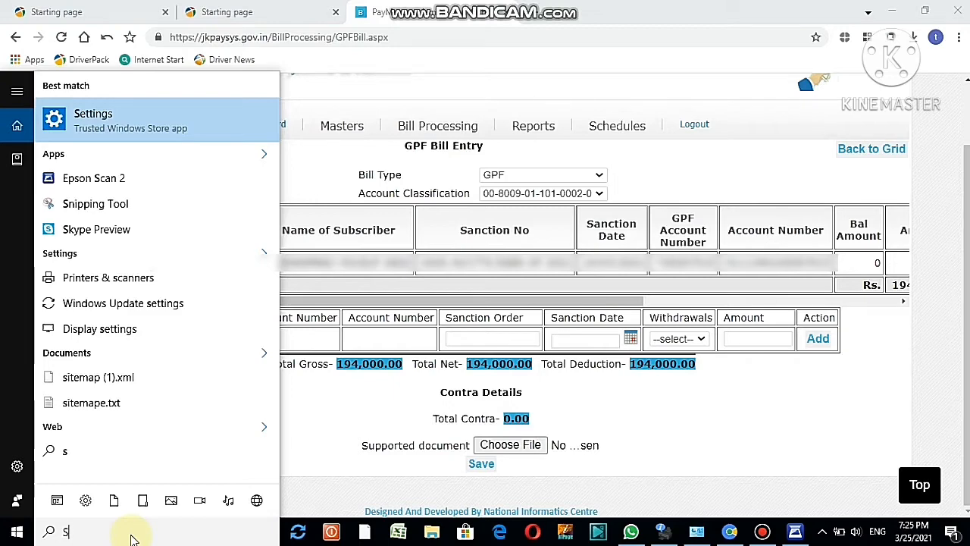
{"action": "left_click", "coordinate": [116, 184]}
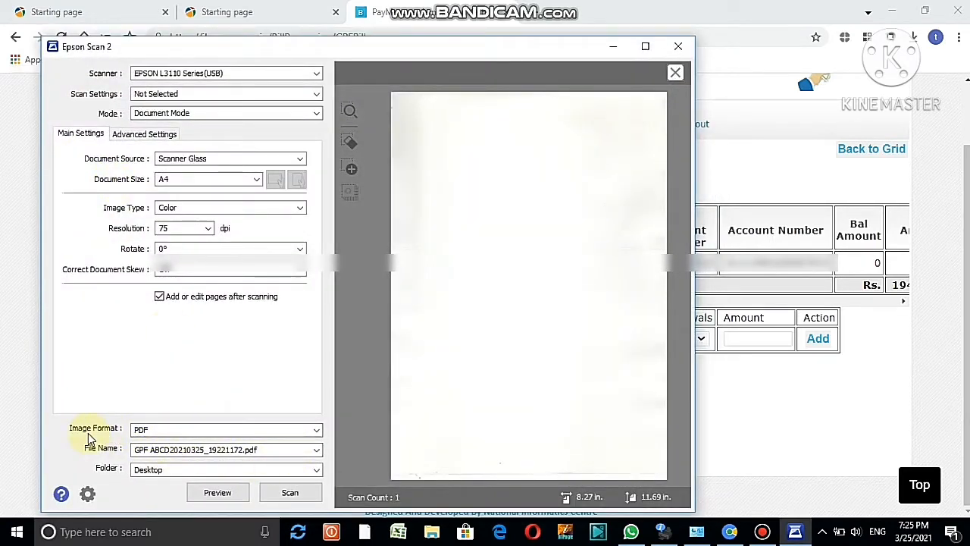
Scan the sanction document to PDF using the GPF ABCD file name prefix
{"action": "left_click", "coordinate": [317, 431]}
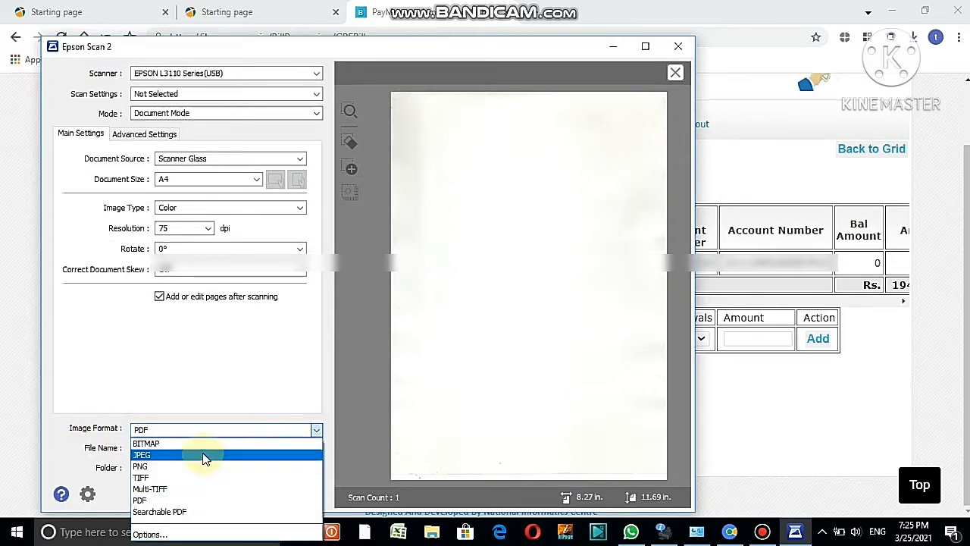
{"action": "left_click", "coordinate": [190, 501]}
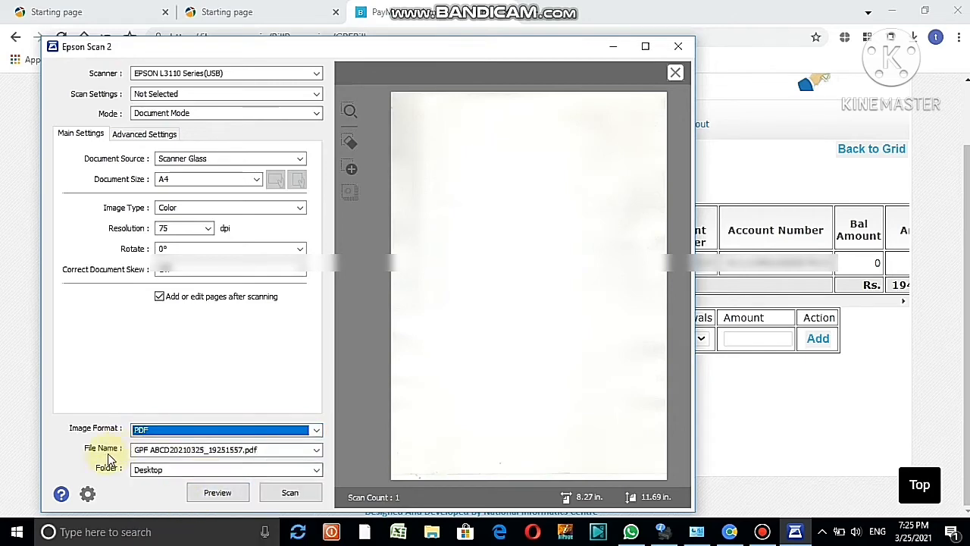
{"action": "left_click", "coordinate": [316, 450]}
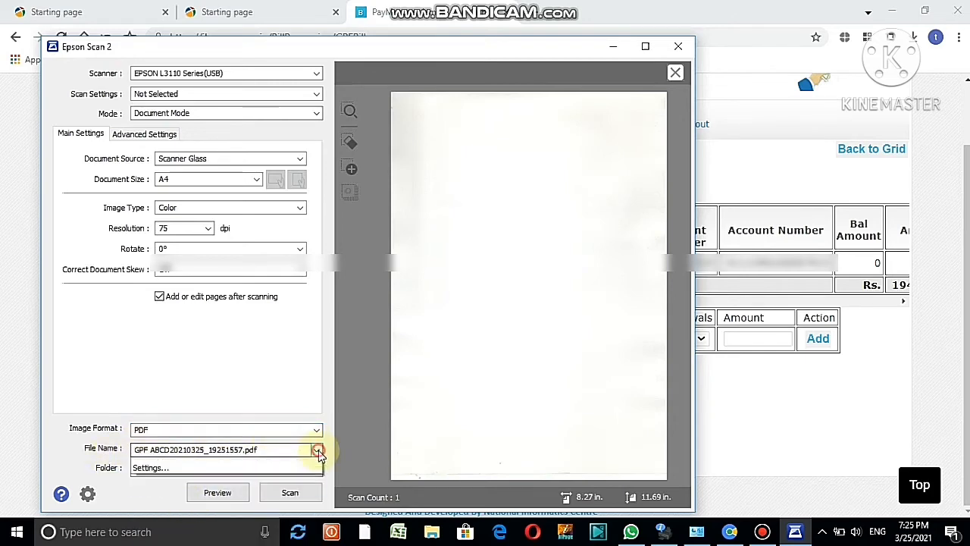
{"action": "left_click", "coordinate": [203, 487]}
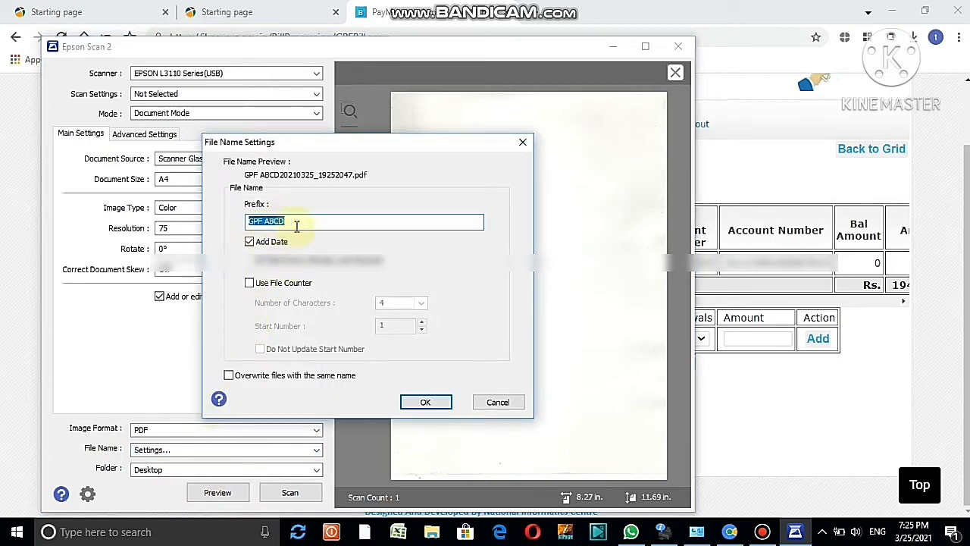
{"action": "left_click", "coordinate": [427, 402]}
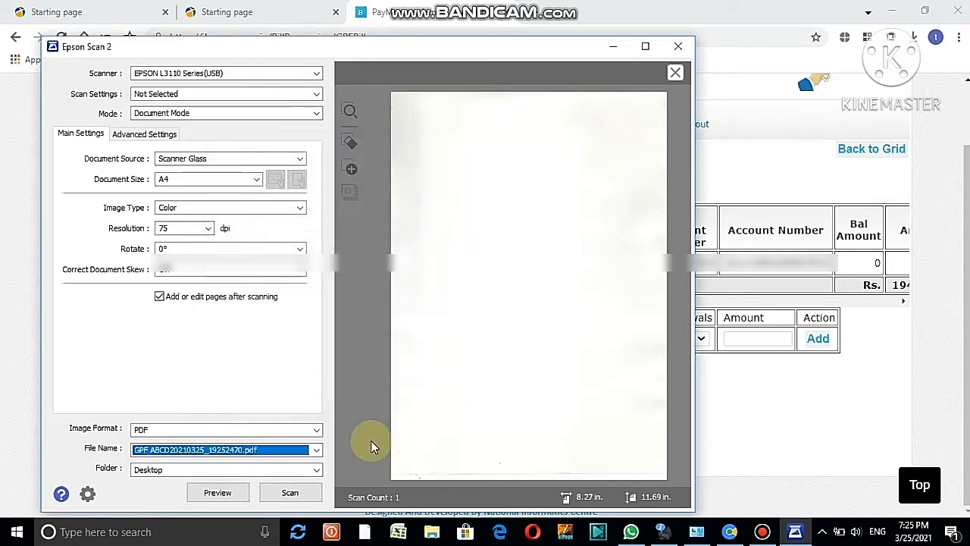
{"action": "left_click", "coordinate": [290, 493]}
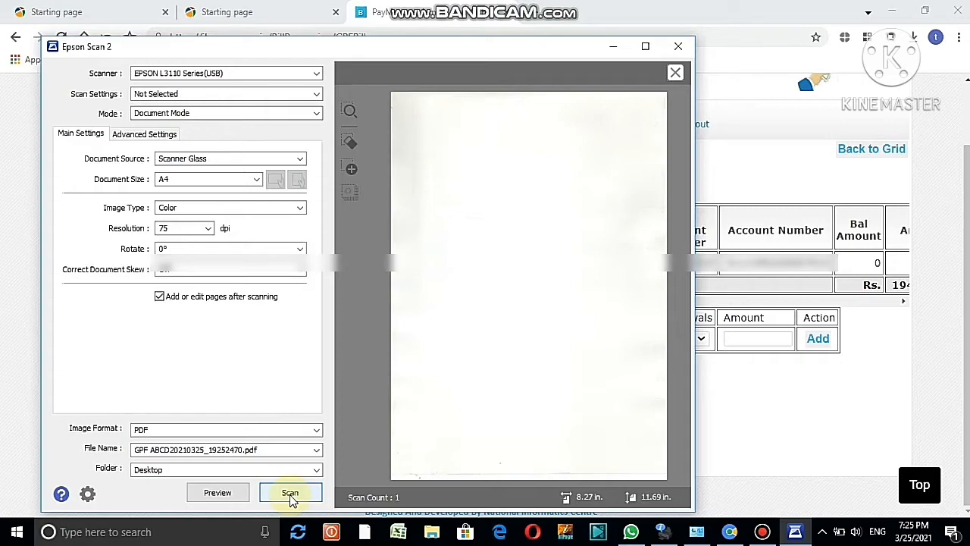
{"action": "left_click", "coordinate": [290, 493]}
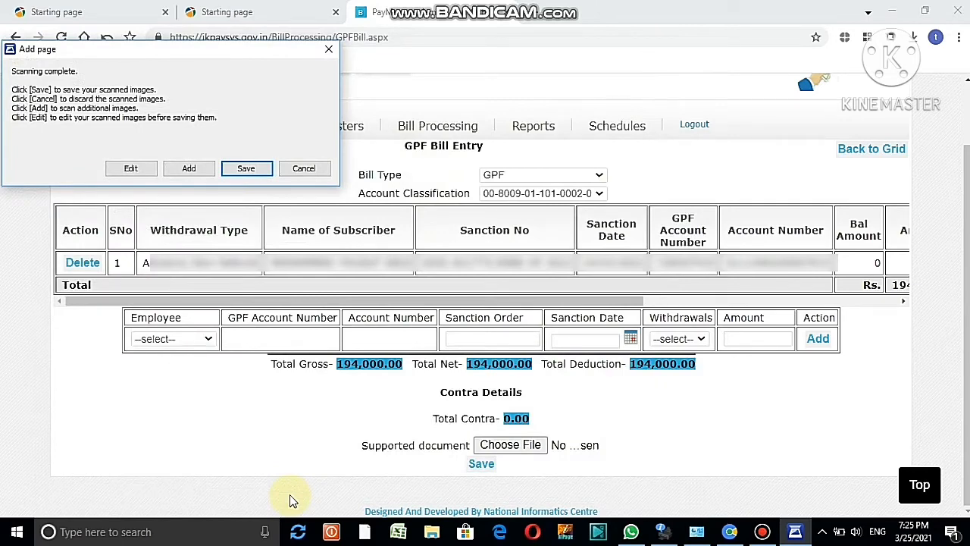
Save the scanned page as a PDF and minimize the scanner windows to return to the bill
{"action": "left_click", "coordinate": [131, 168]}
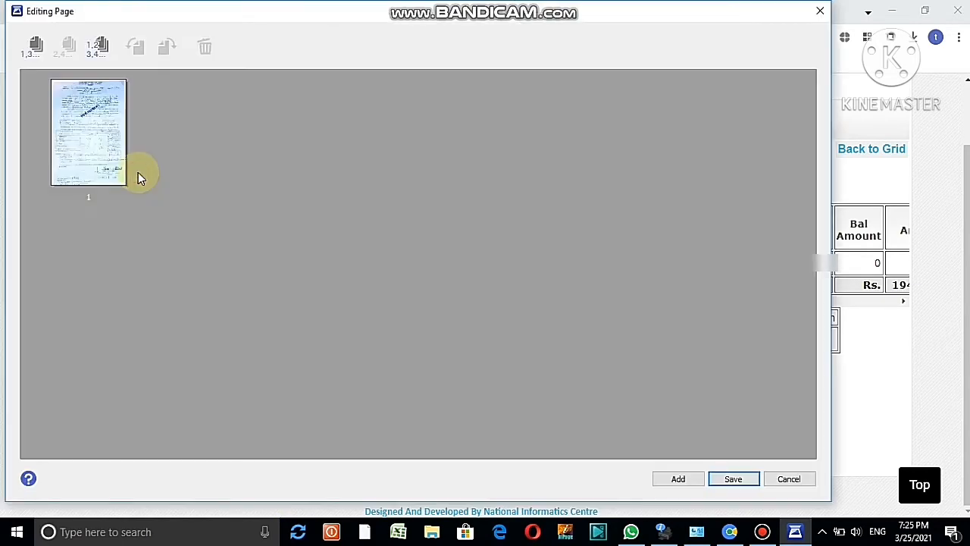
{"action": "left_click", "coordinate": [733, 479]}
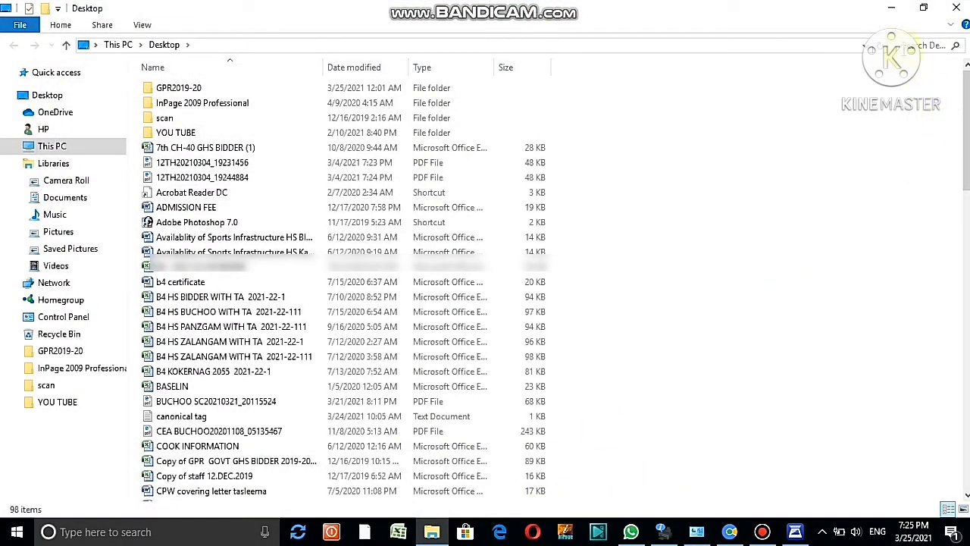
{"action": "left_click", "coordinate": [893, 10]}
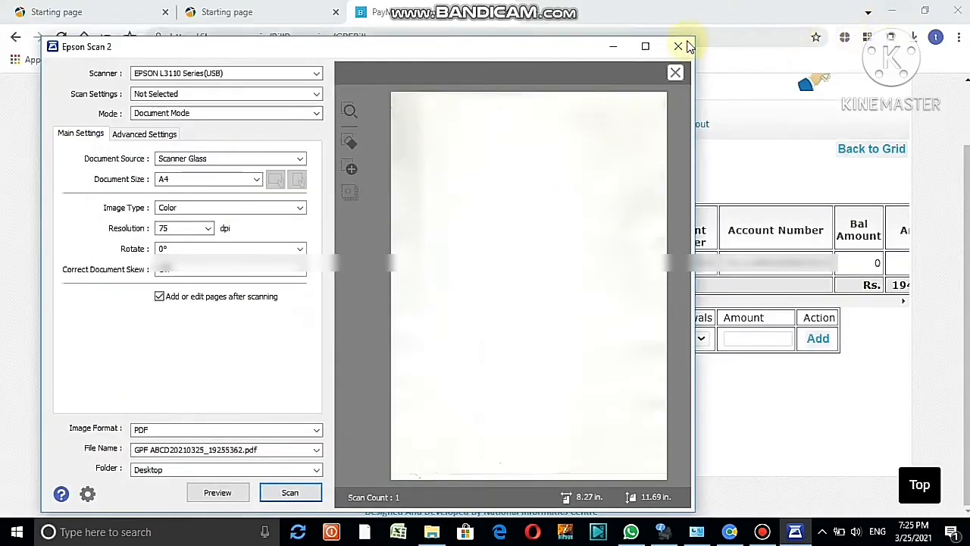
{"action": "left_click", "coordinate": [613, 47]}
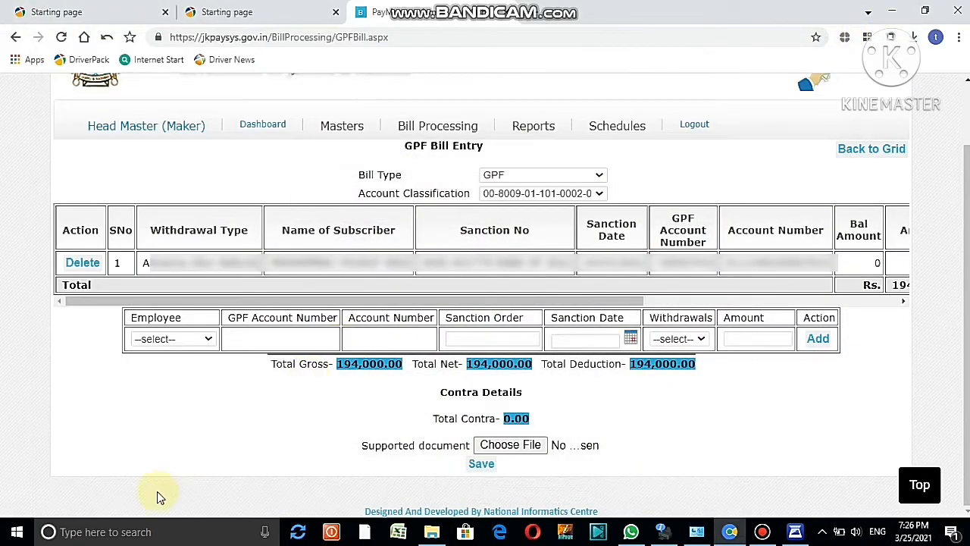
{"action": "left_click", "coordinate": [121, 532]}
{"action": "type", "text": "G"}
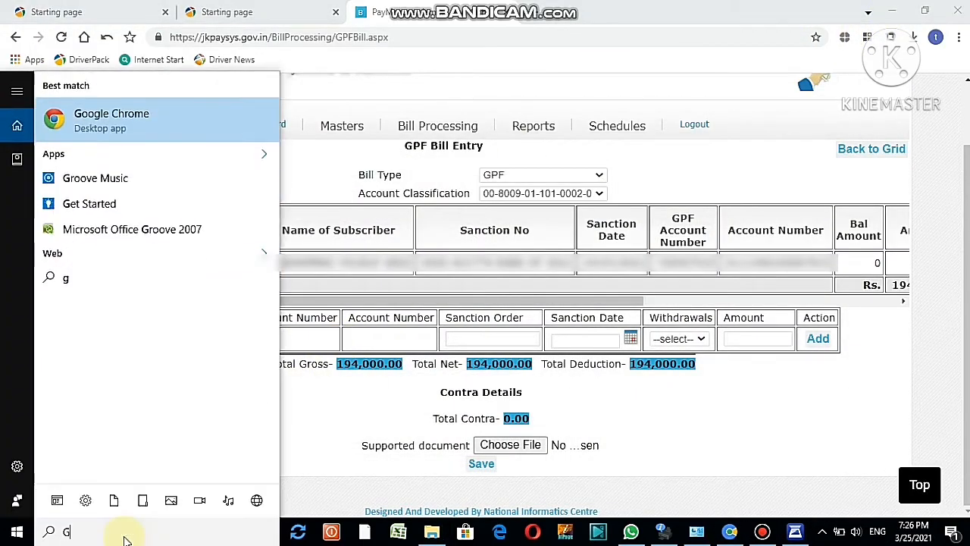
{"action": "type", "text": "PF"}
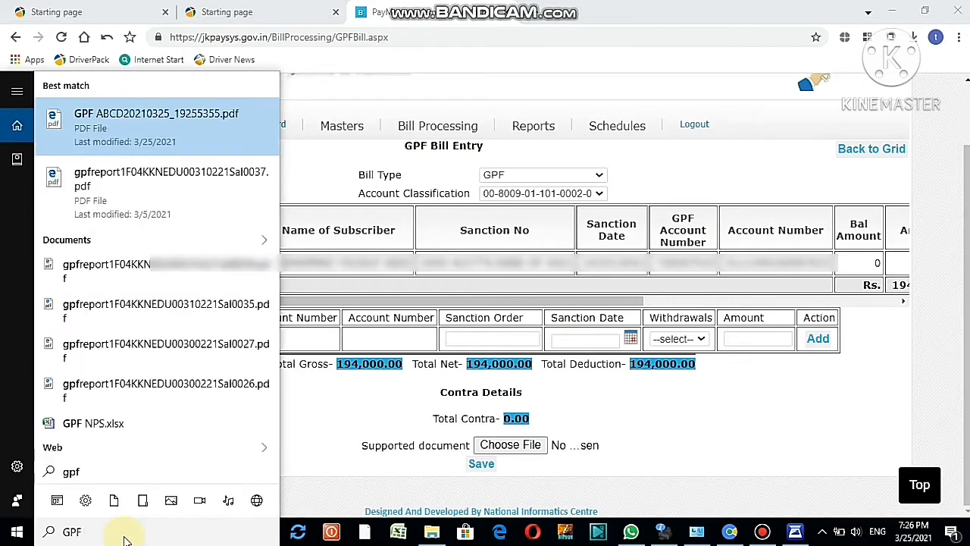
{"action": "type", "text": " ABCD"}
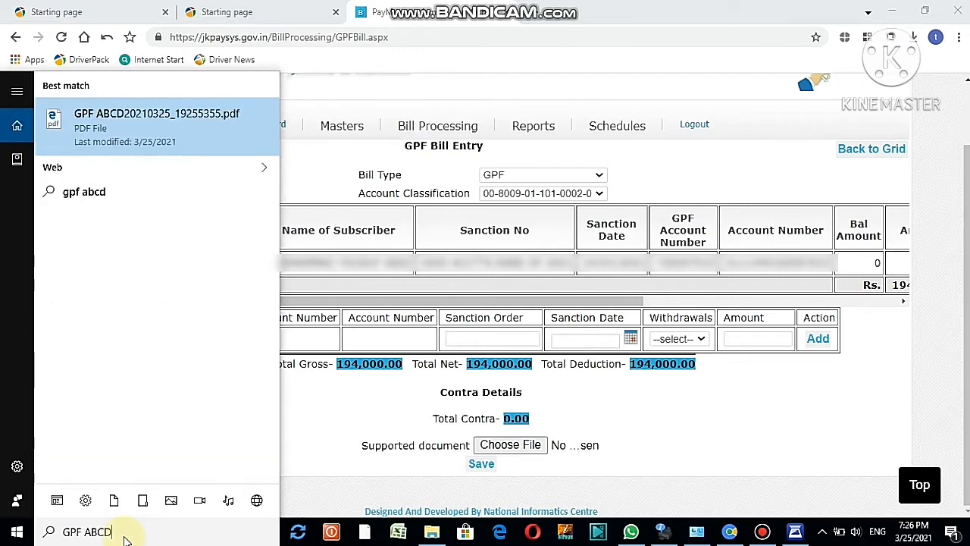
{"action": "left_click", "coordinate": [152, 132]}
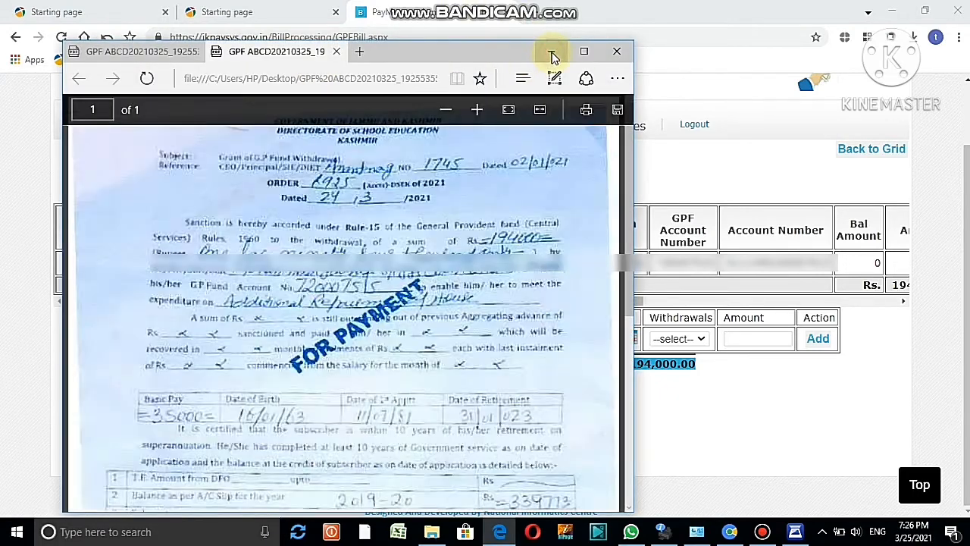
{"action": "left_click", "coordinate": [550, 54]}
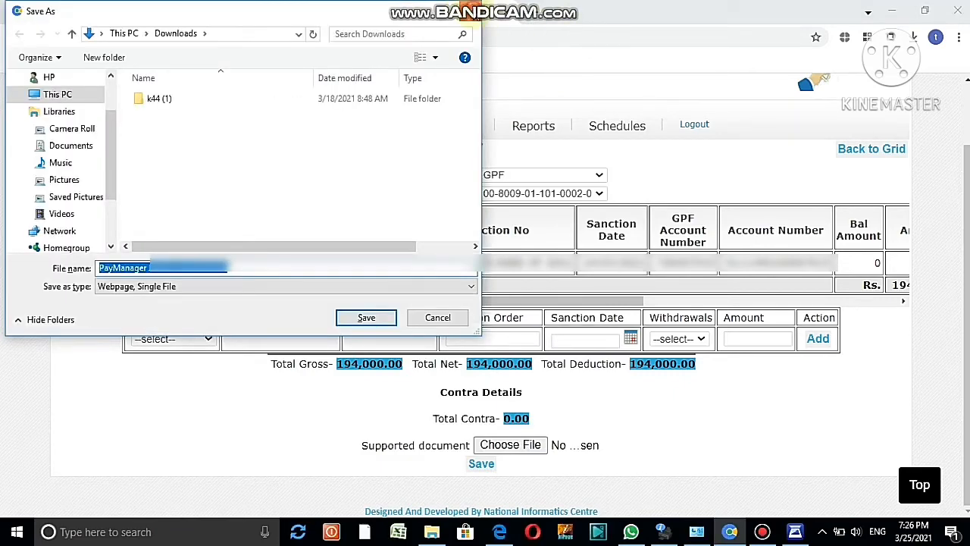
{"action": "left_click", "coordinate": [470, 11]}
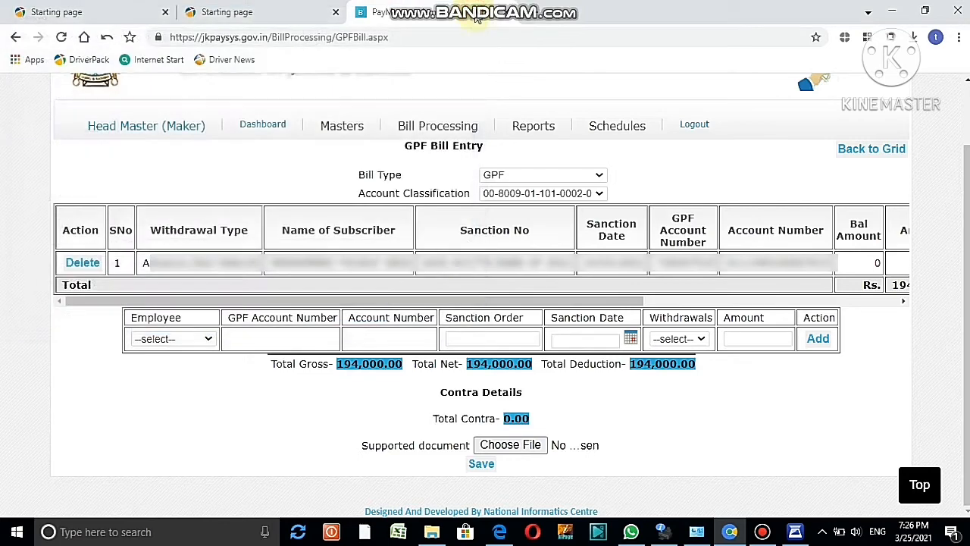
{"action": "left_click", "coordinate": [519, 447]}
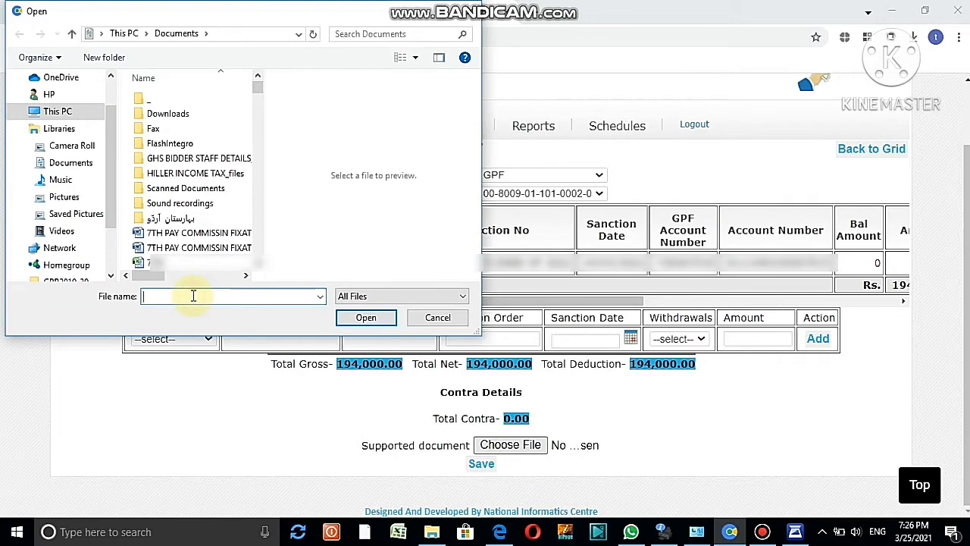
{"action": "type", "text": "GP"}
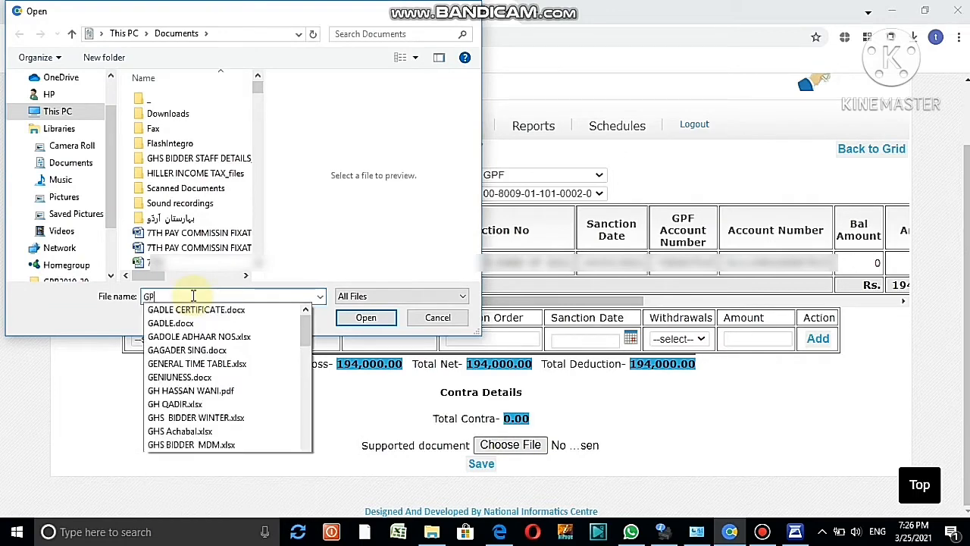
{"action": "type", "text": "F"}
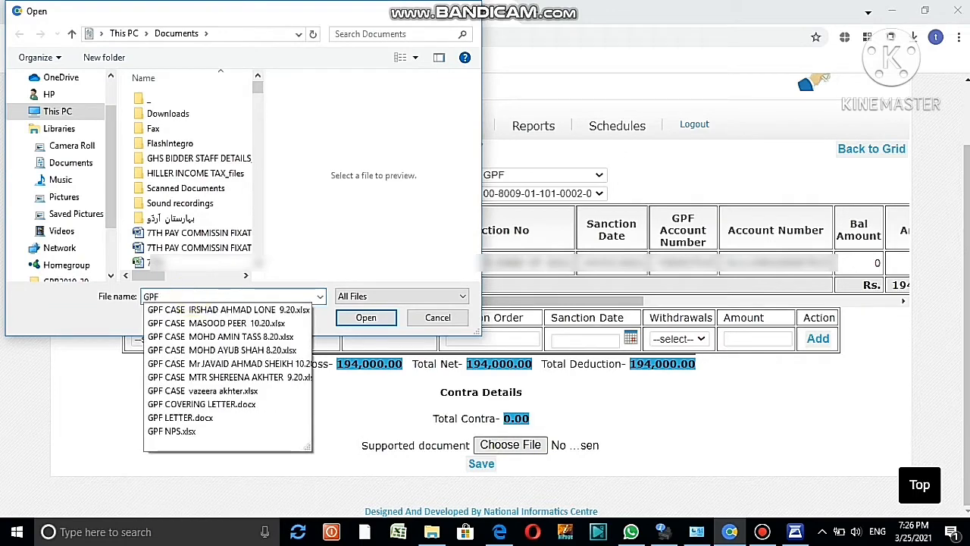
{"action": "type", "text": " ABCD"}
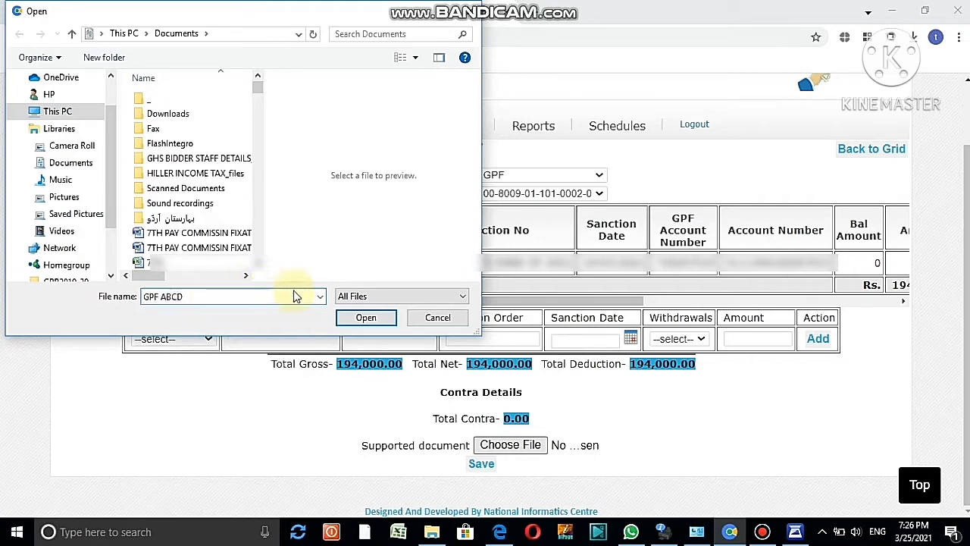
{"action": "left_click", "coordinate": [320, 296]}
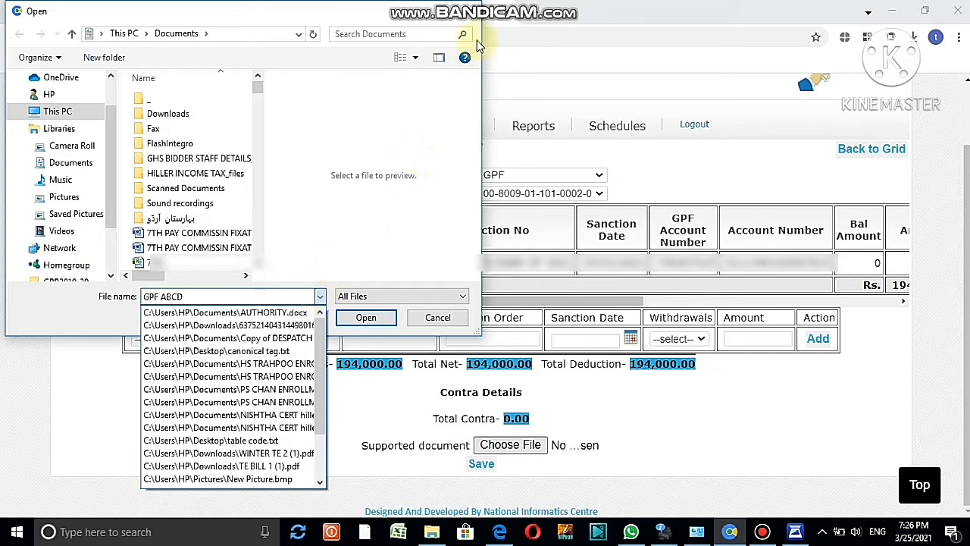
{"action": "left_click", "coordinate": [468, 16]}
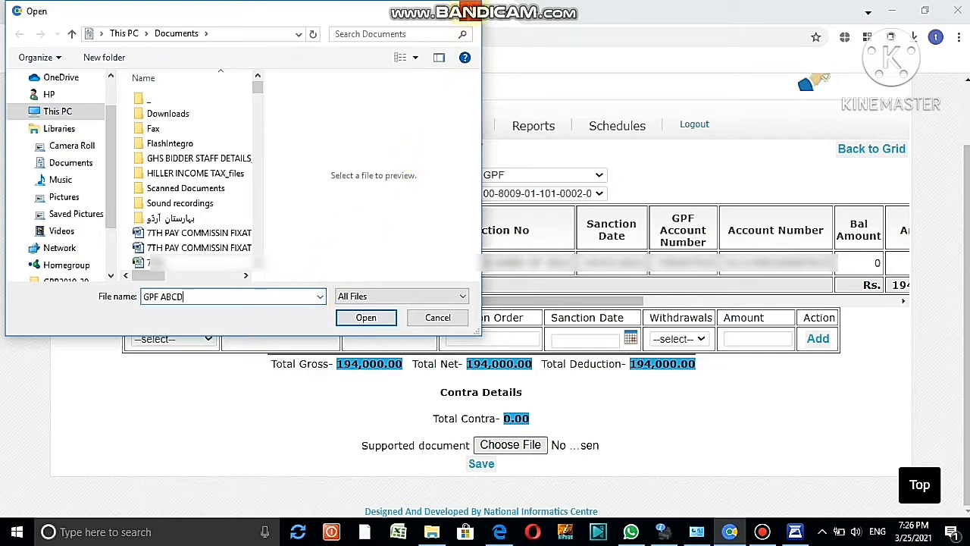
{"action": "left_click", "coordinate": [470, 11]}
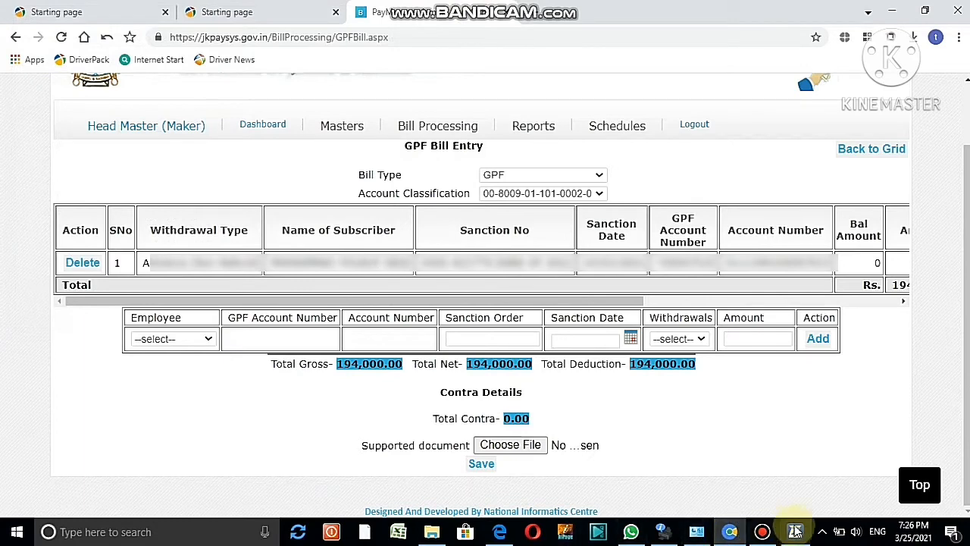
{"action": "left_click", "coordinate": [73, 530]}
Save a copy of GPF ABCD20210325_19255355.pdf into Documents from Edge
{"action": "type", "text": "g"}
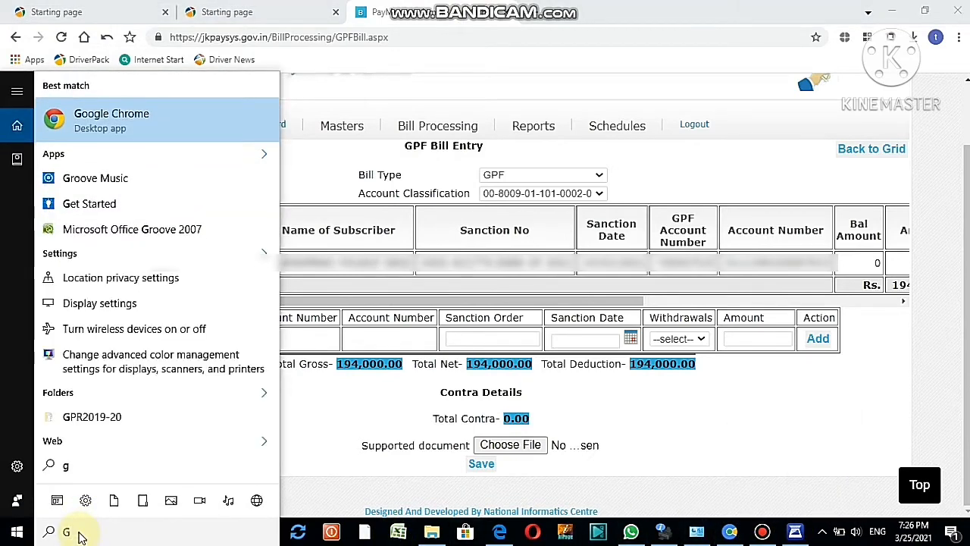
{"action": "type", "text": "PF"}
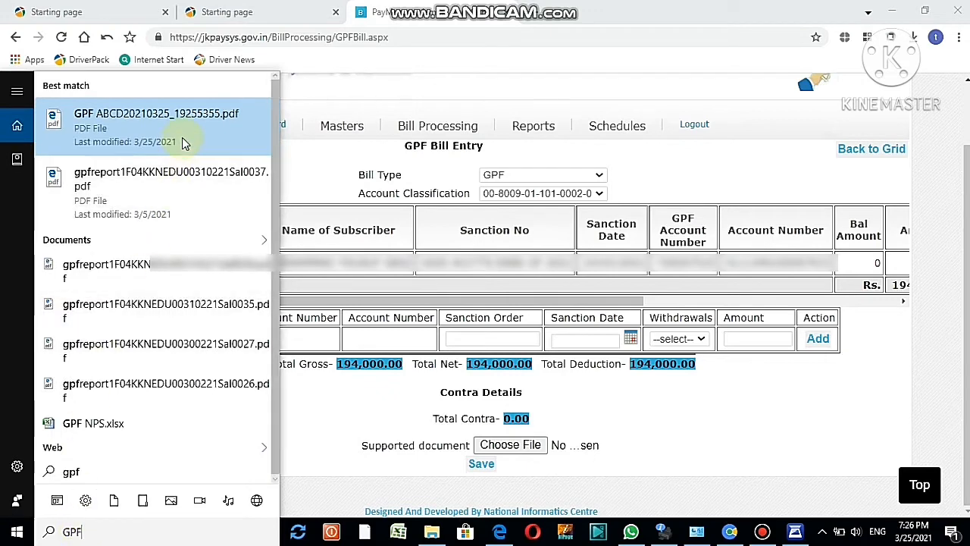
{"action": "left_click", "coordinate": [182, 141]}
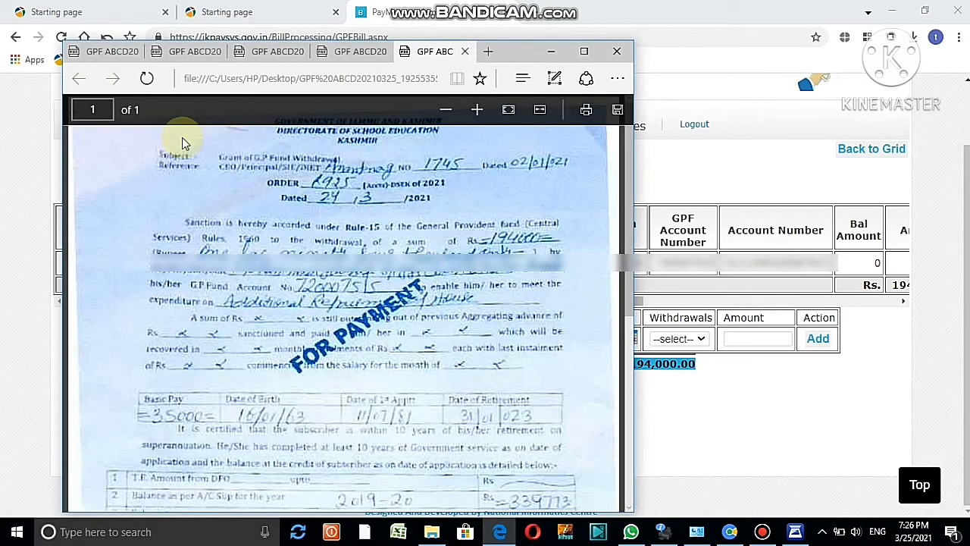
{"action": "key", "text": "ctrl+s"}
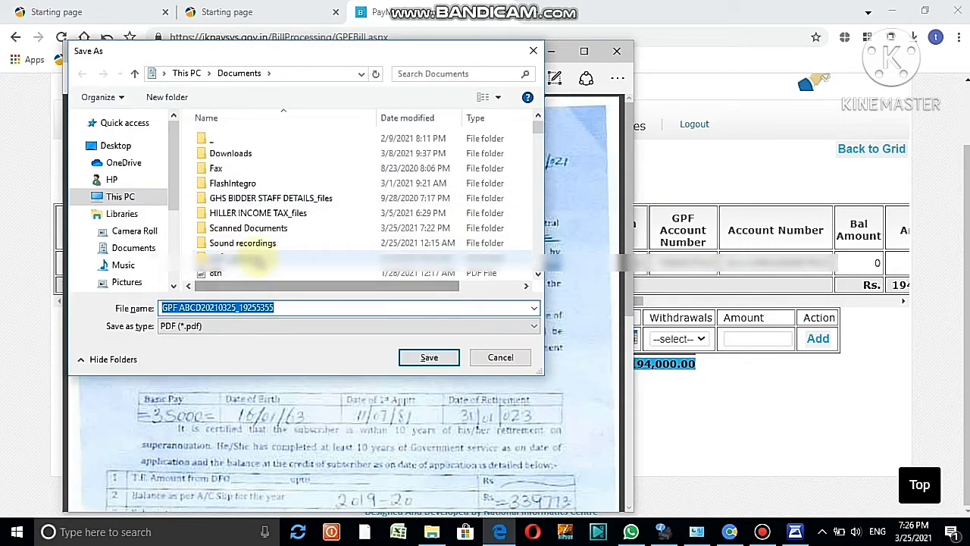
{"action": "left_click", "coordinate": [133, 202]}
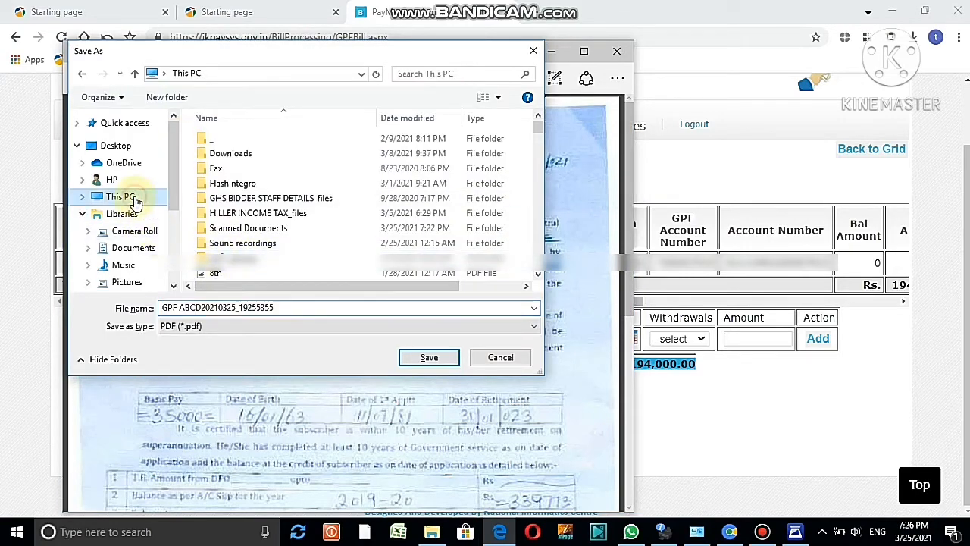
{"action": "left_click", "coordinate": [278, 194]}
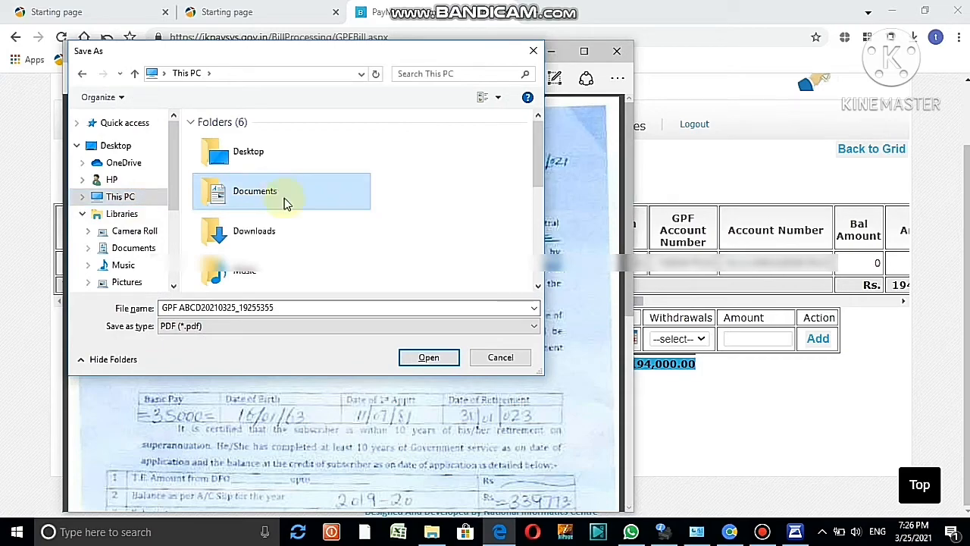
{"action": "left_click", "coordinate": [429, 358]}
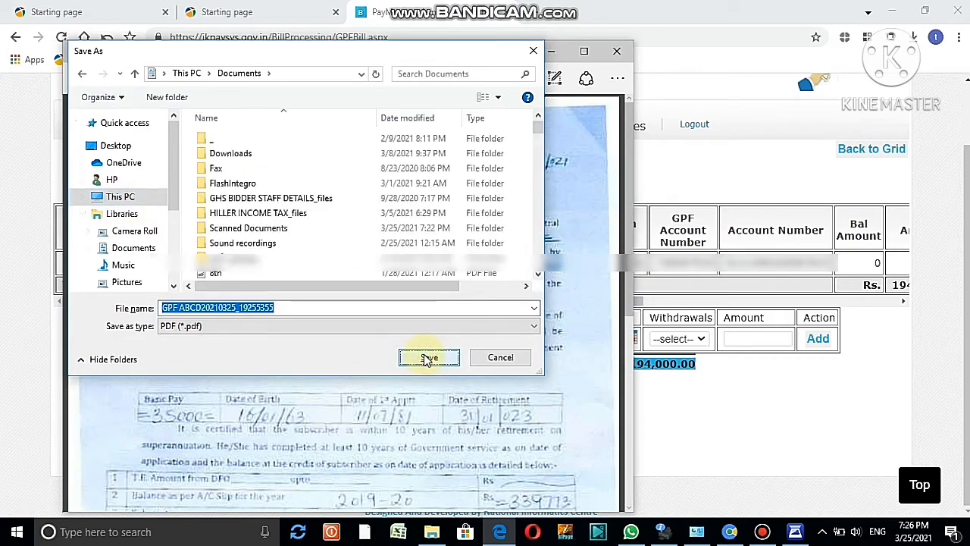
{"action": "left_click", "coordinate": [429, 358]}
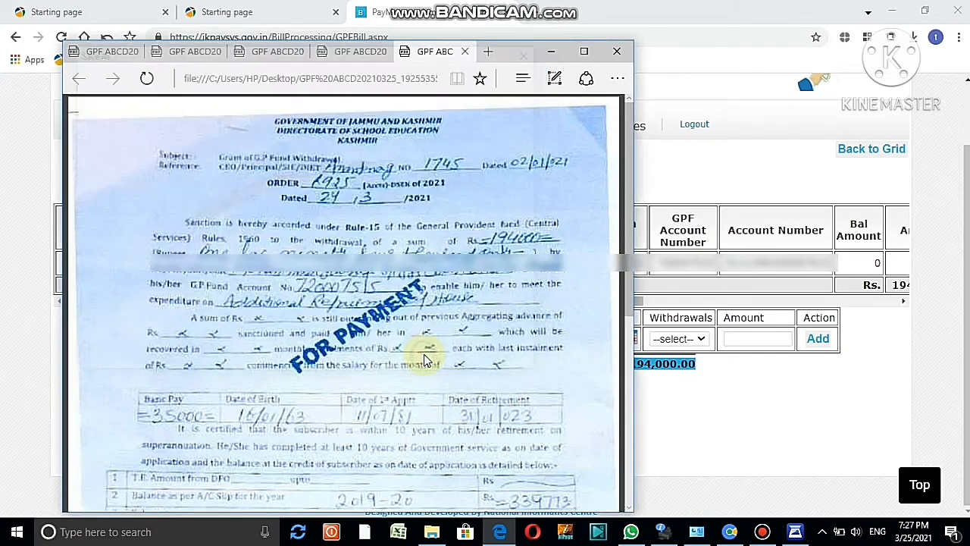
{"action": "left_click", "coordinate": [547, 53]}
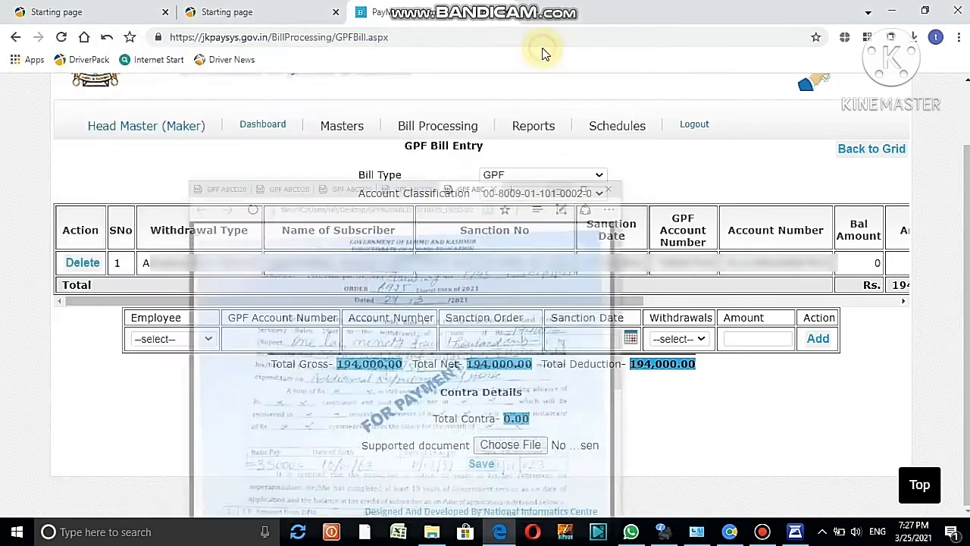
Attach GPF ABCD20210325_19255355.pdf to the bill through Choose File
{"action": "left_click", "coordinate": [507, 447]}
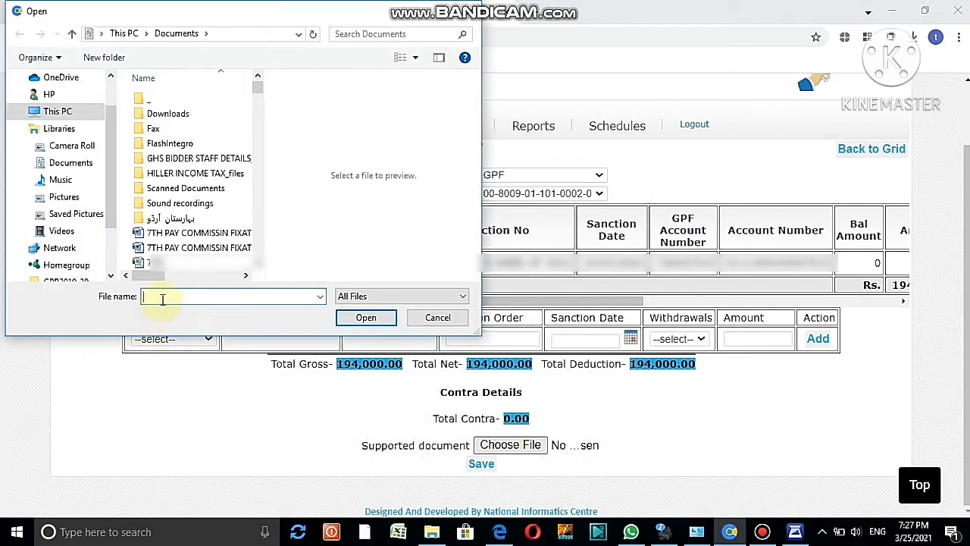
{"action": "type", "text": "GPF"}
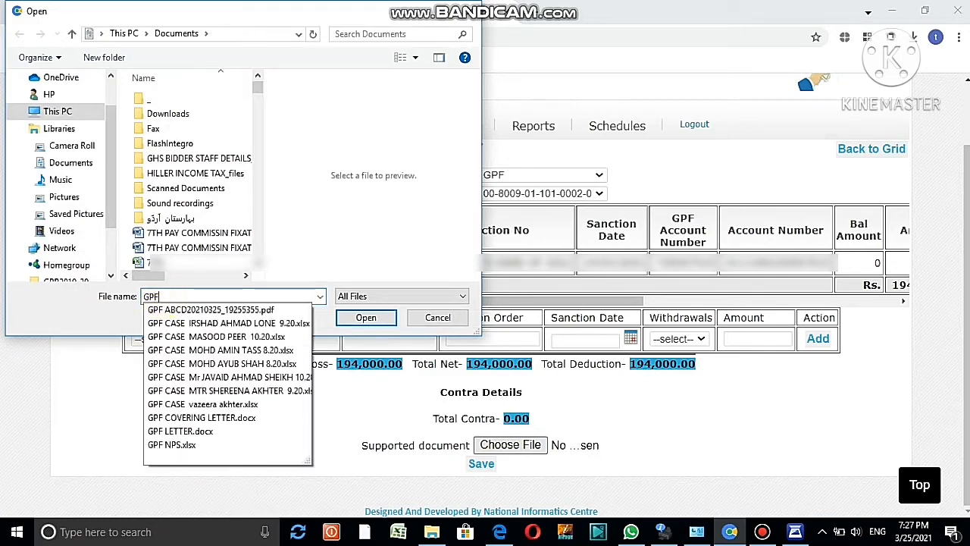
{"action": "left_click", "coordinate": [191, 313]}
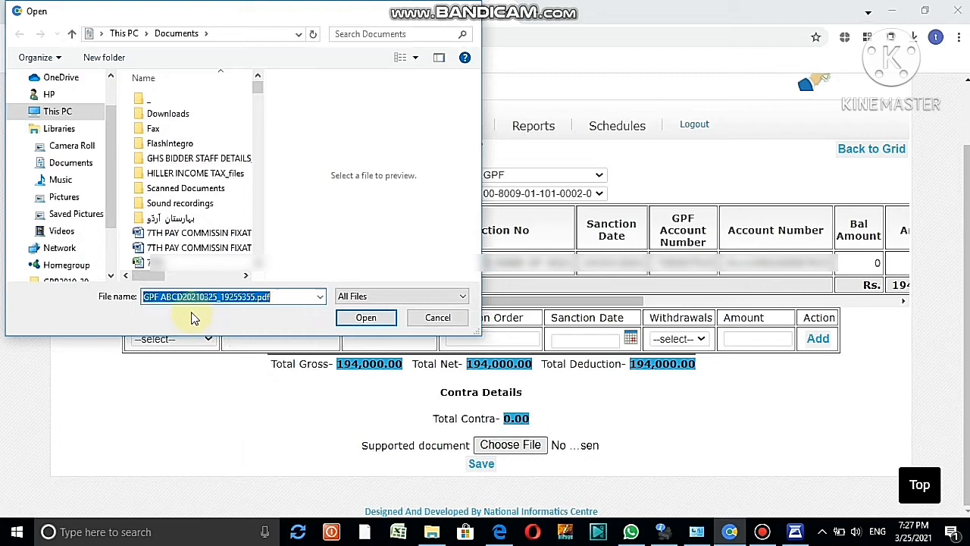
{"action": "left_click", "coordinate": [365, 318]}
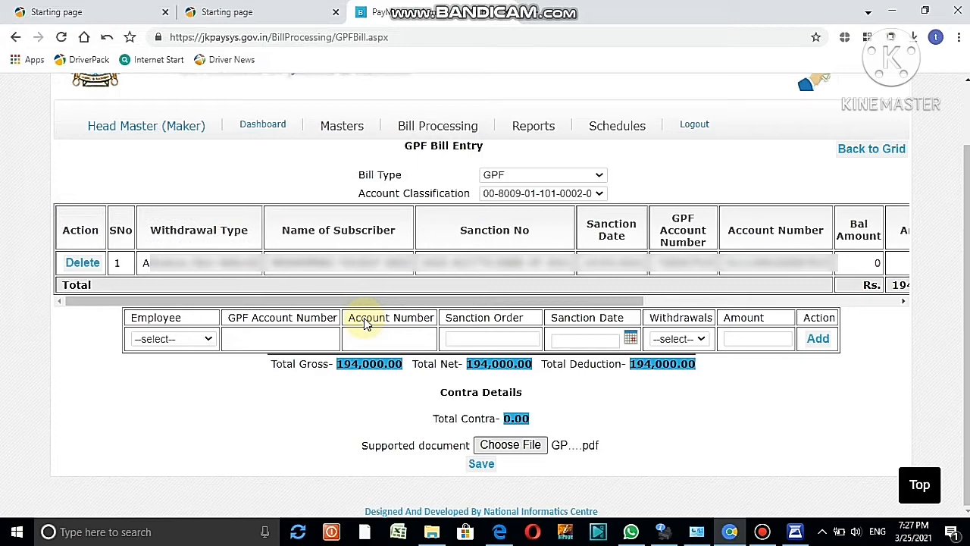
Save the GPF bill entry, receiving bill number 86
{"action": "left_click", "coordinate": [482, 463]}
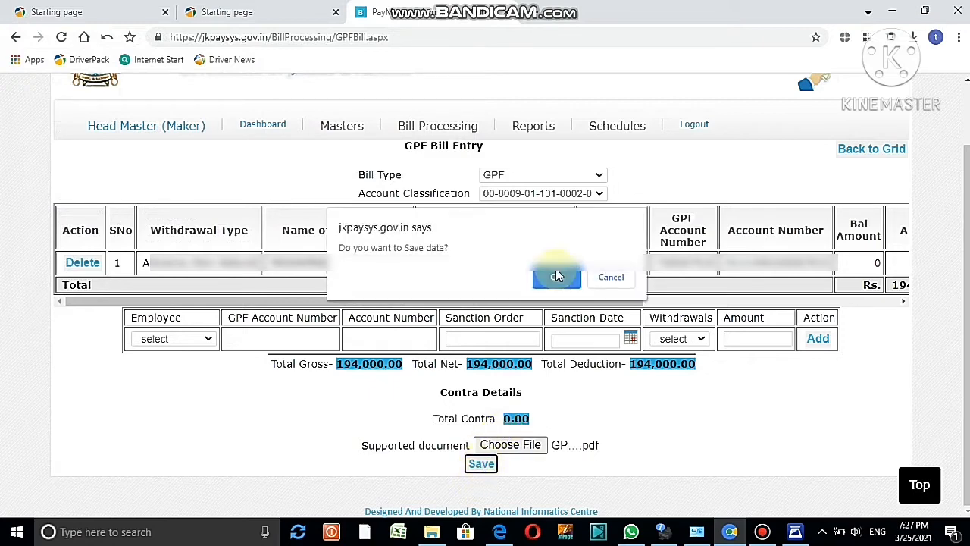
{"action": "left_click", "coordinate": [557, 278]}
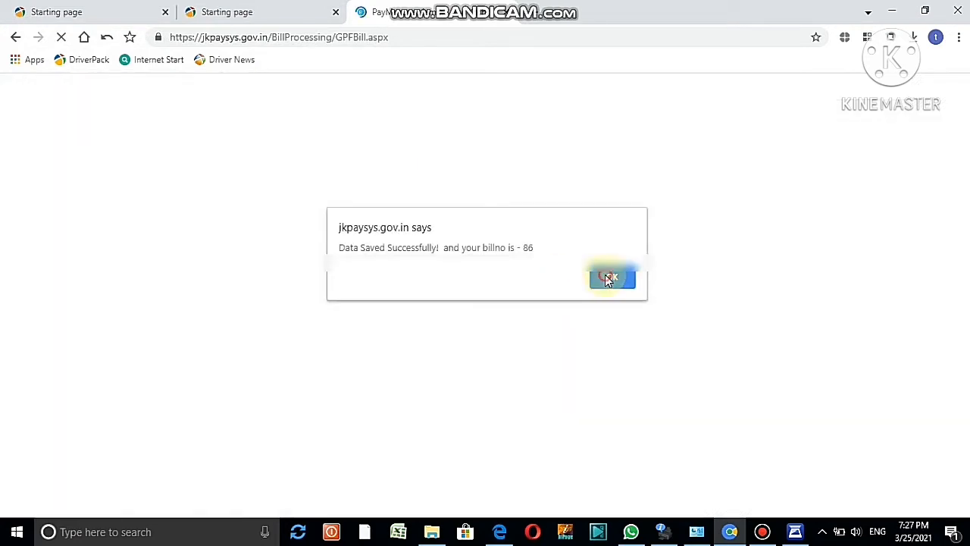
{"action": "left_click", "coordinate": [610, 278]}
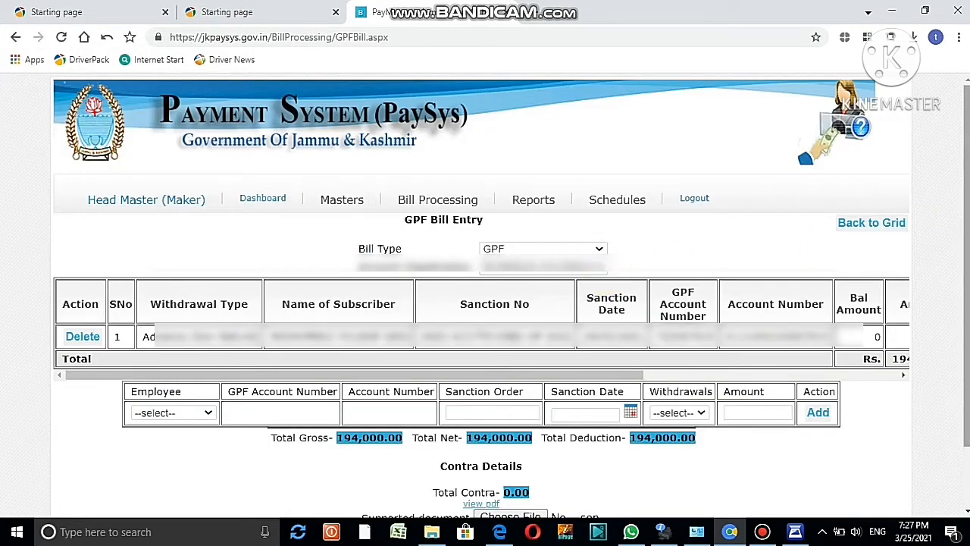
Send the saved GPF bill to the checker
{"action": "scroll", "coordinate": [966, 269], "scroll_direction": "down", "scroll_amount": 1}
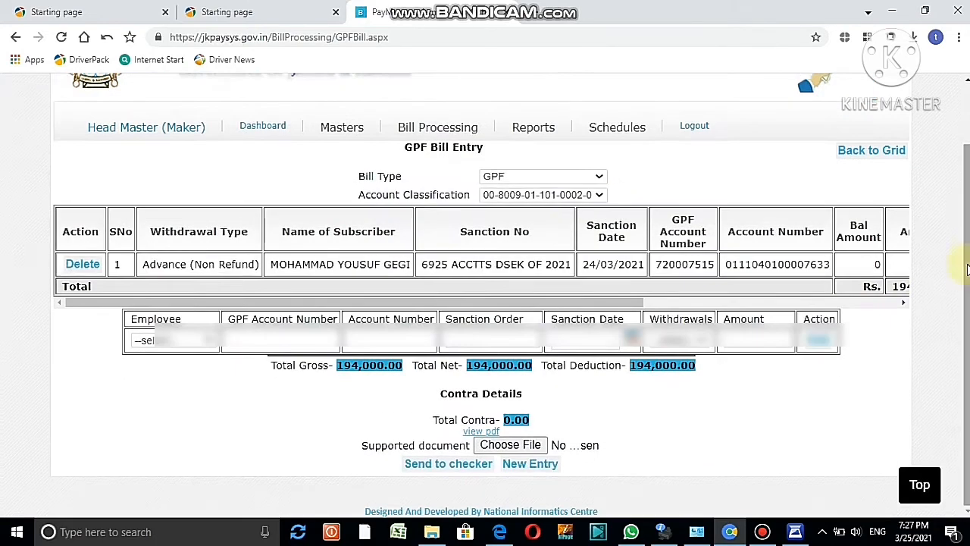
{"action": "left_click", "coordinate": [453, 463]}
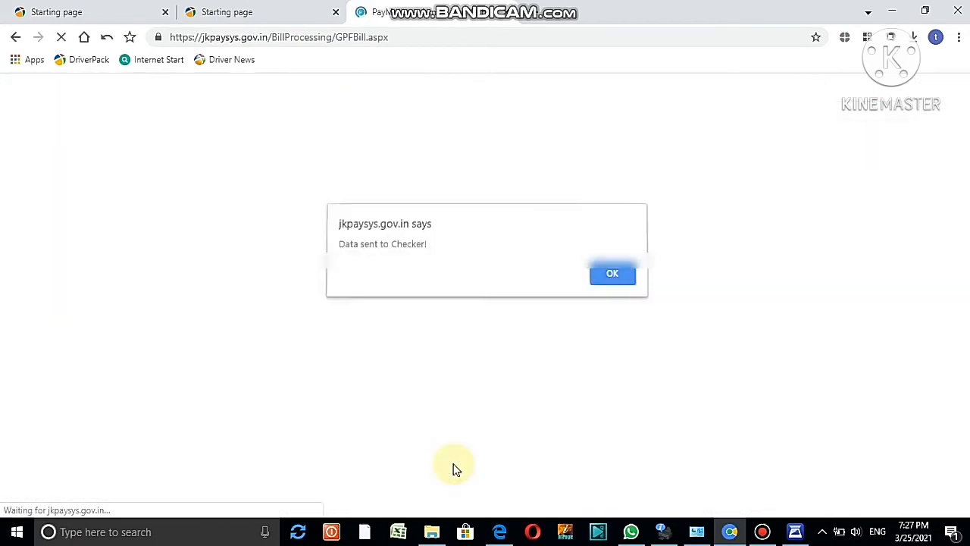
{"action": "left_click", "coordinate": [612, 278]}
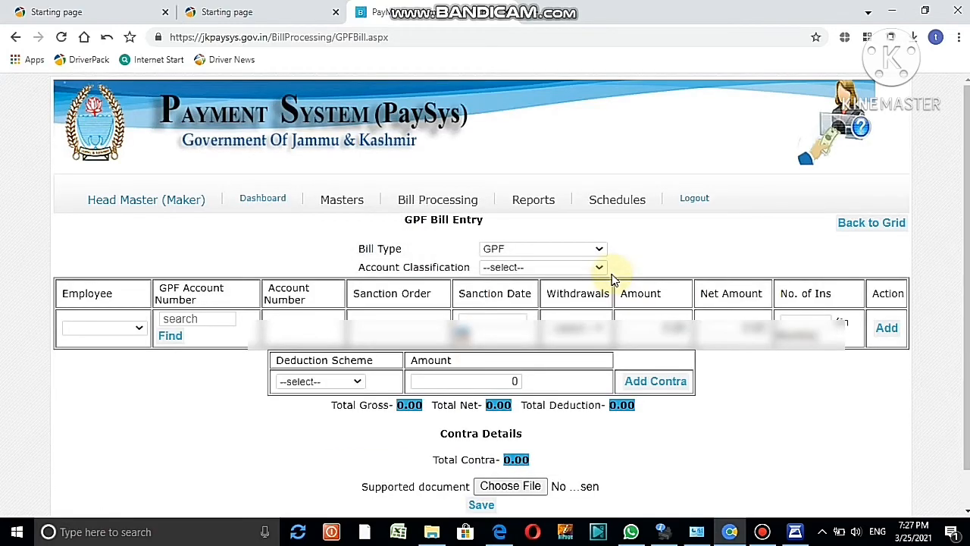
{"action": "mouse_move", "coordinate": [443, 220]}
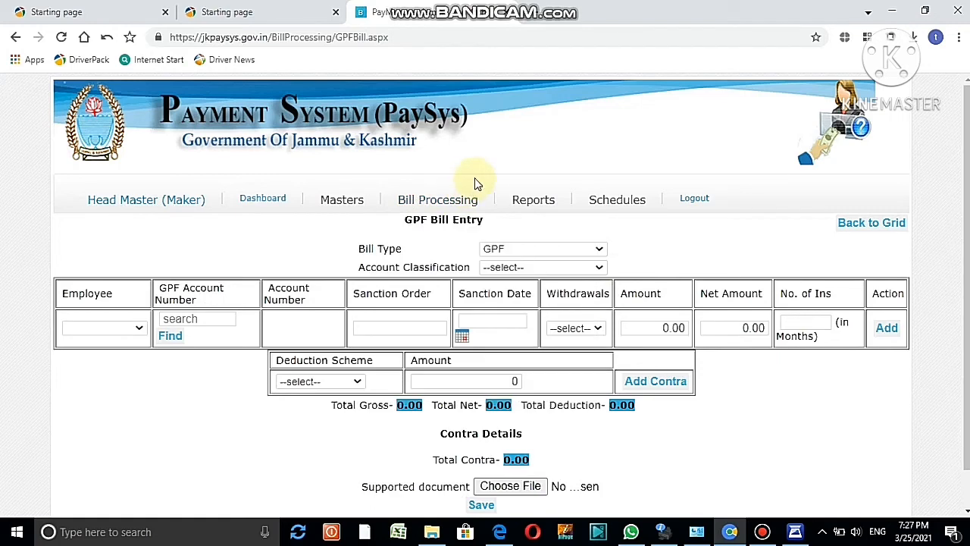
{"action": "mouse_move", "coordinate": [522, 199]}
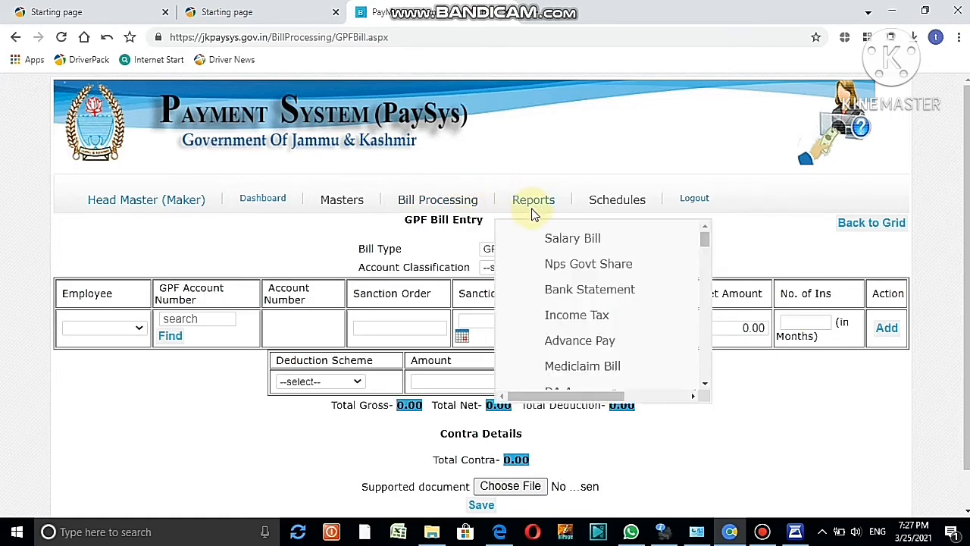
{"action": "left_click", "coordinate": [705, 384]}
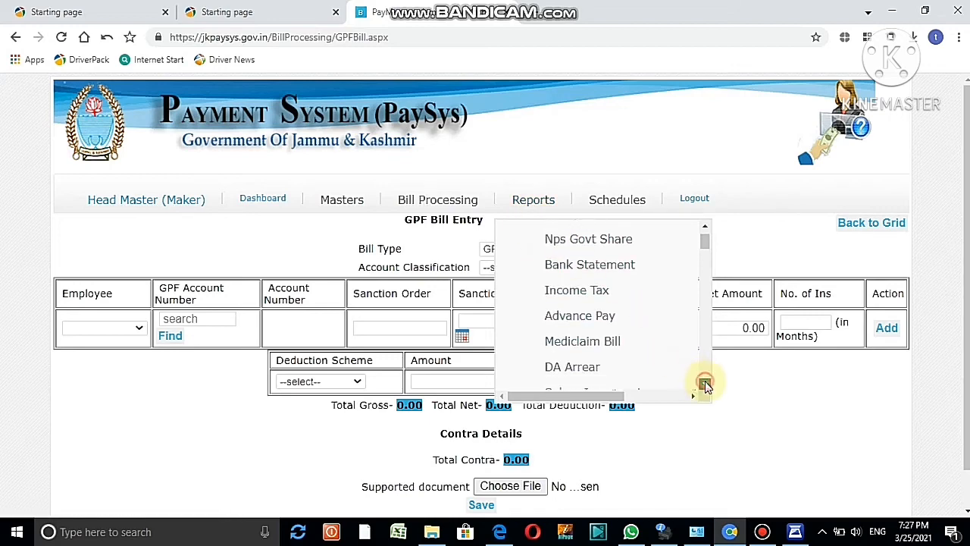
{"action": "left_click", "coordinate": [704, 384]}
{"action": "left_click", "coordinate": [705, 383]}
{"action": "left_click", "coordinate": [704, 383]}
{"action": "left_click", "coordinate": [704, 383]}
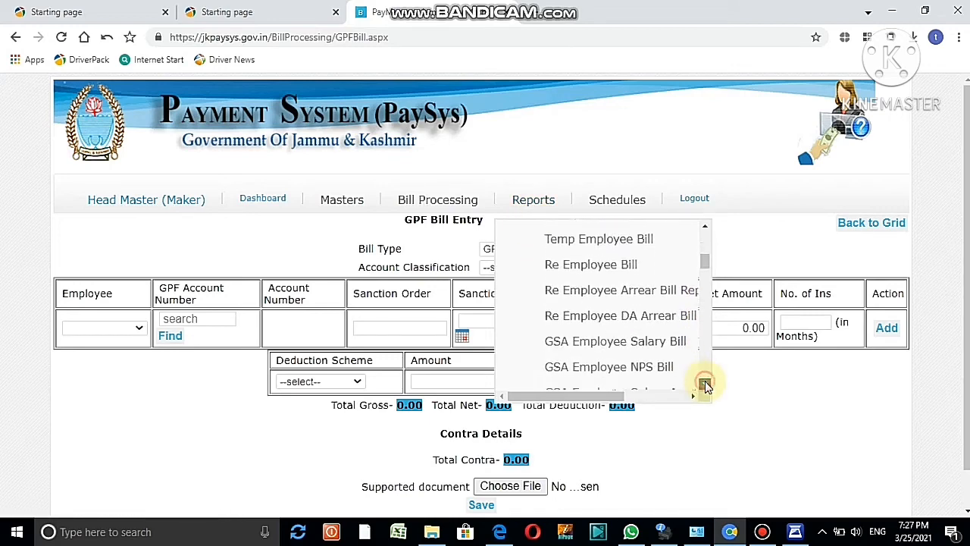
{"action": "left_click", "coordinate": [705, 384]}
{"action": "left_click", "coordinate": [705, 384]}
{"action": "left_click", "coordinate": [705, 384]}
{"action": "left_click", "coordinate": [704, 383]}
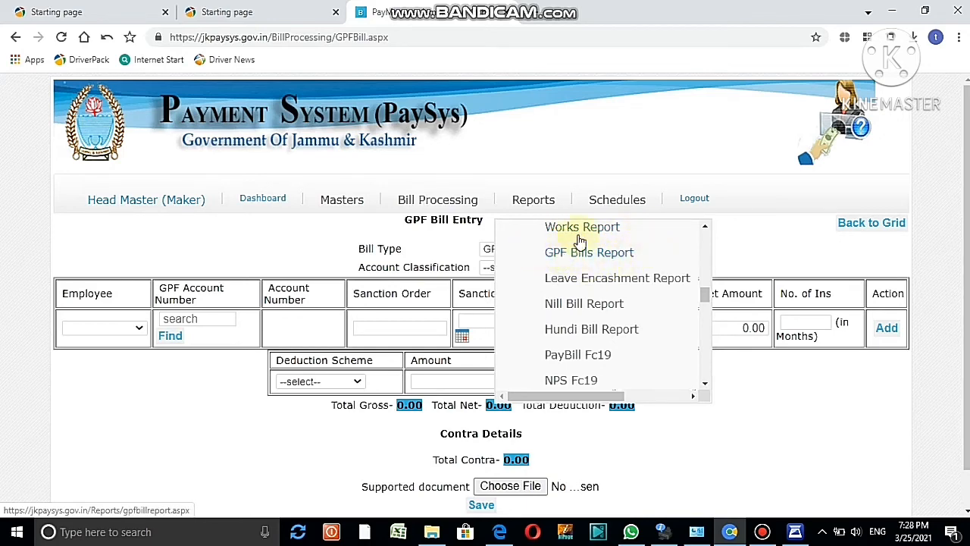
Log out of the maker account, sign in as the checker, and open Bill Approval to find GPF bill 86
{"action": "left_click", "coordinate": [696, 201]}
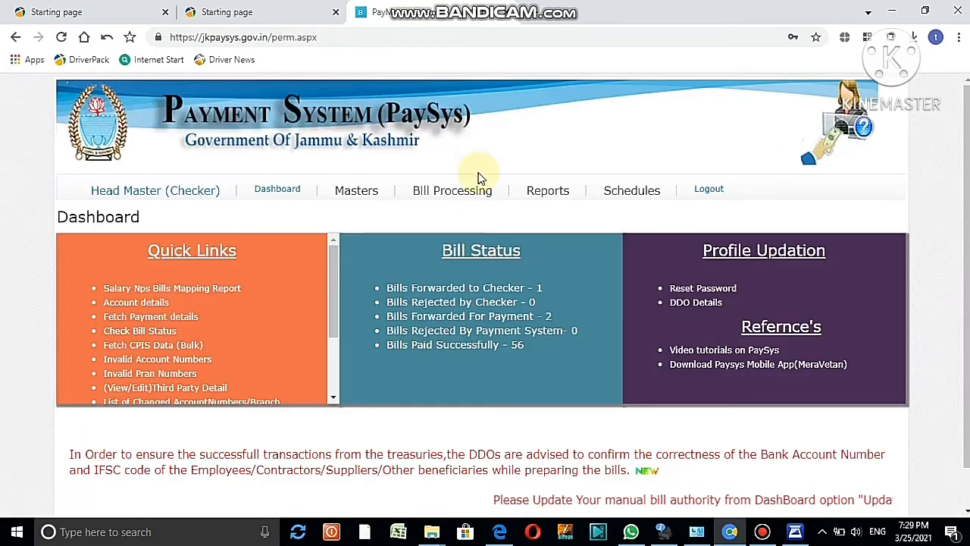
{"action": "mouse_move", "coordinate": [447, 212]}
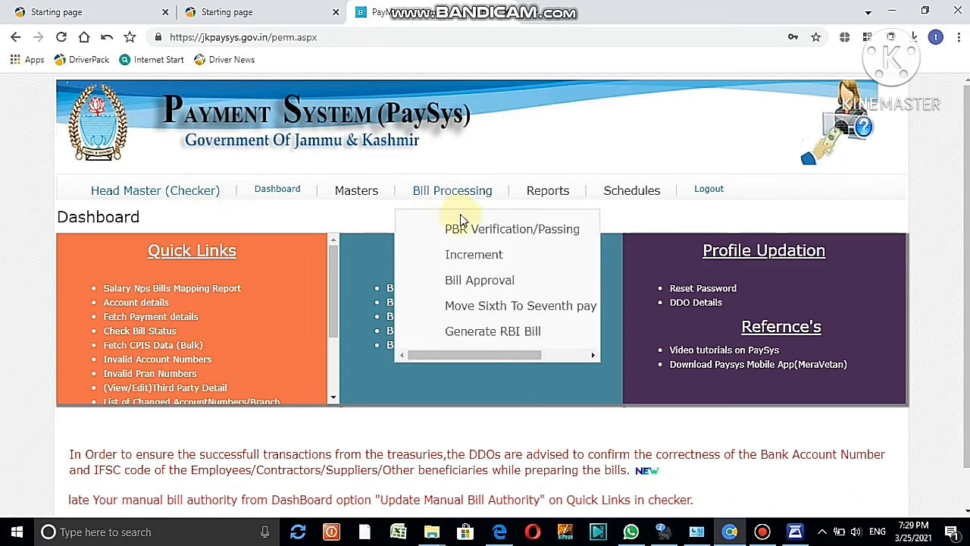
{"action": "left_click", "coordinate": [485, 292]}
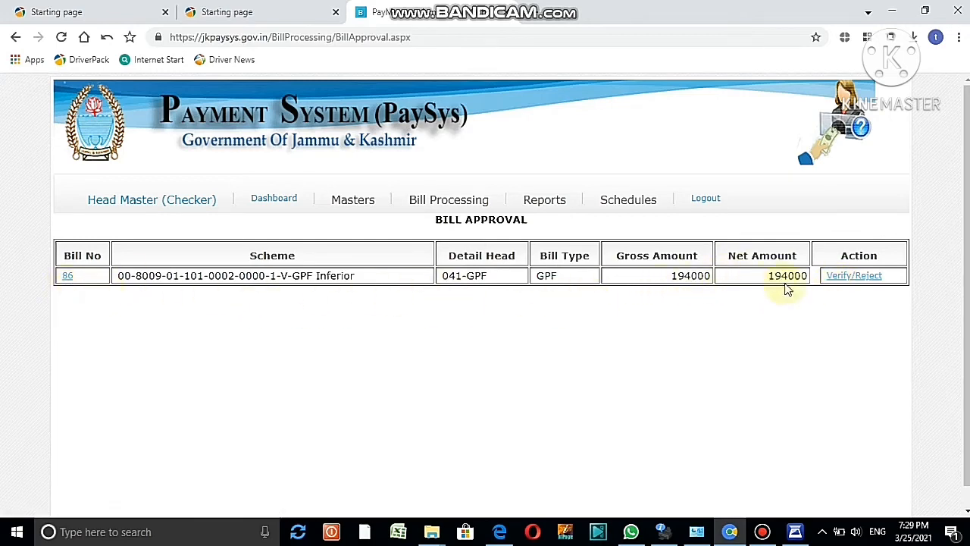
Verify GPF bill 86 for 194000 and acknowledge the verification message
{"action": "left_click", "coordinate": [854, 276]}
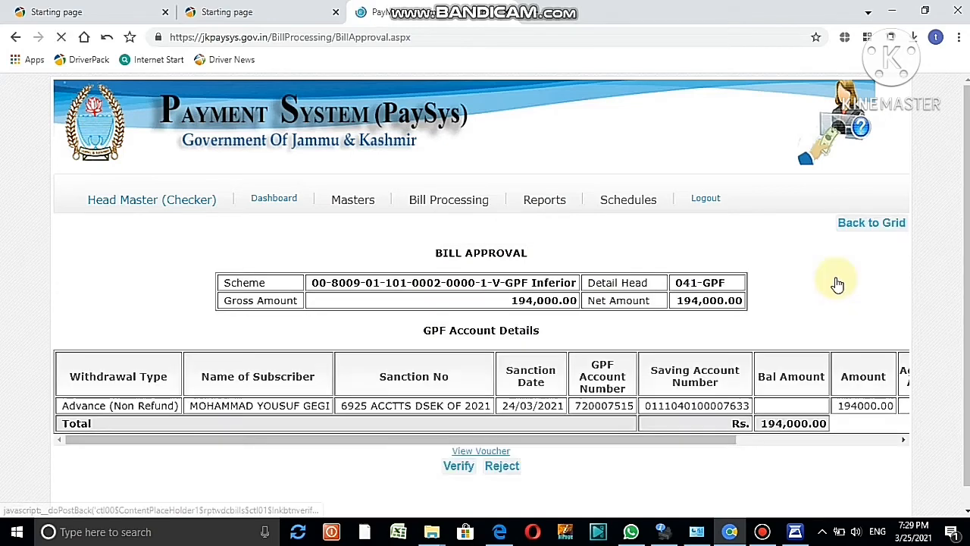
{"action": "scroll", "coordinate": [959, 255], "scroll_direction": "down", "scroll_amount": 1}
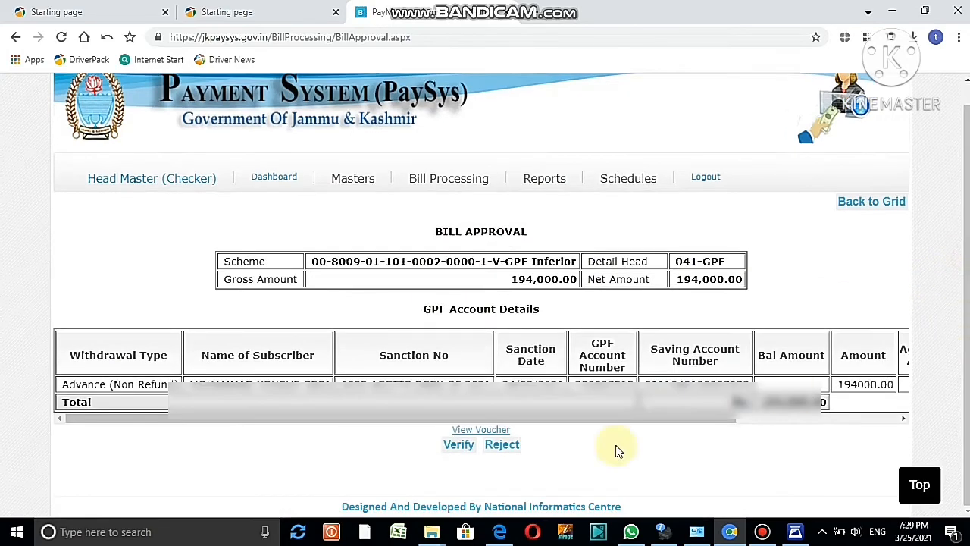
{"action": "left_click", "coordinate": [457, 445]}
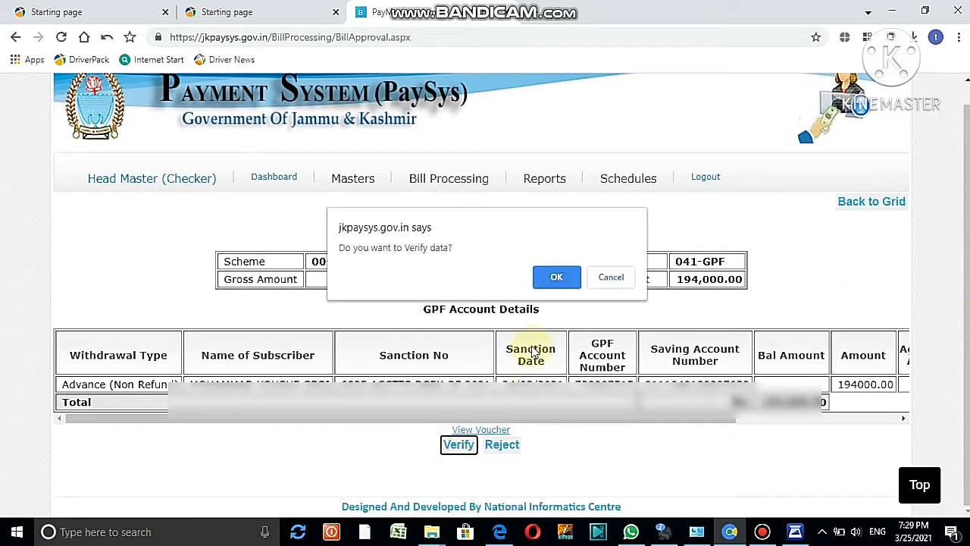
{"action": "left_click", "coordinate": [557, 279]}
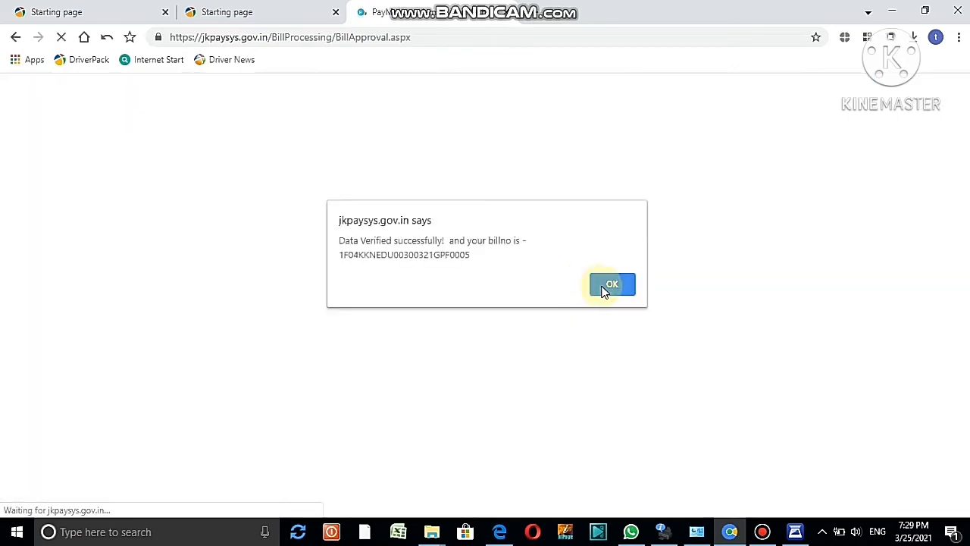
{"action": "left_click", "coordinate": [611, 285]}
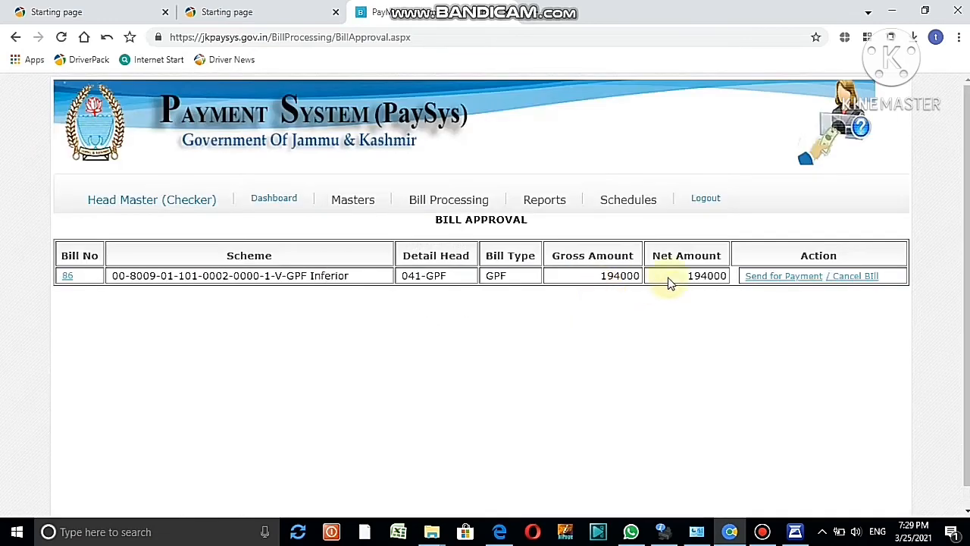
Send the verified GPF bill for payment, confirming each prompt
{"action": "left_click", "coordinate": [754, 280]}
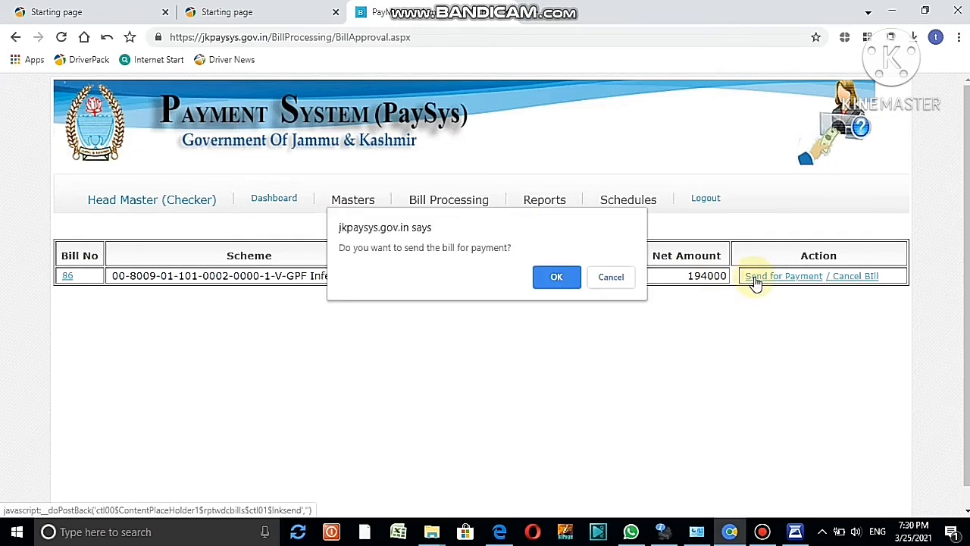
{"action": "left_click", "coordinate": [558, 277]}
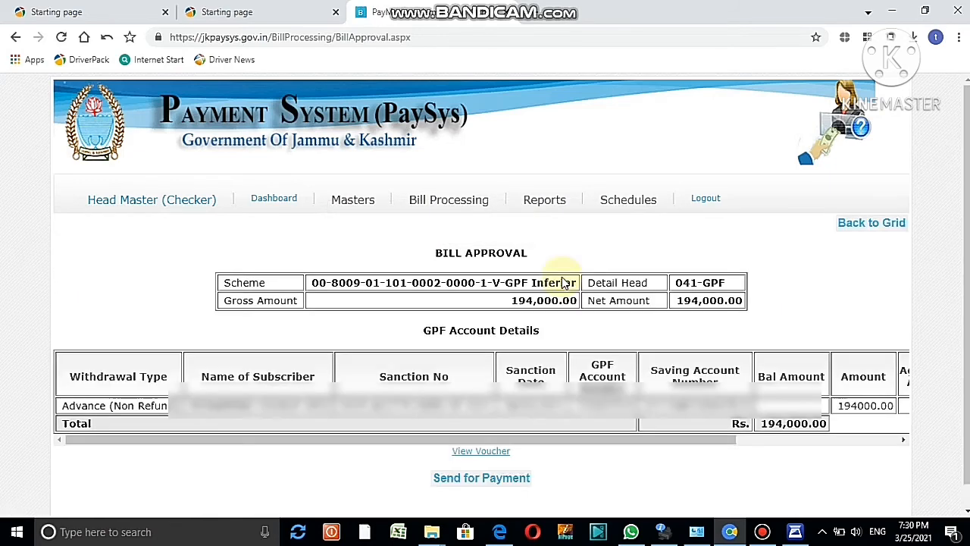
{"action": "left_click", "coordinate": [469, 479]}
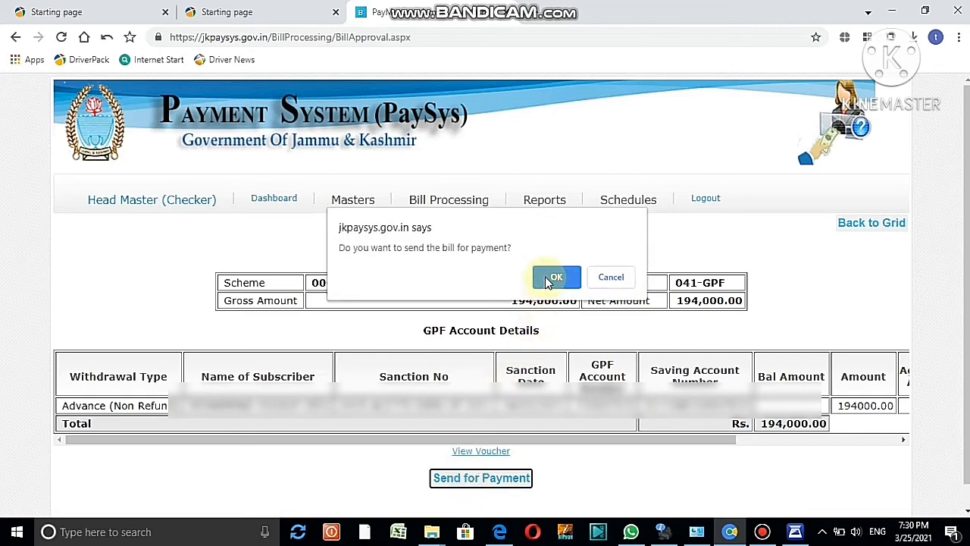
{"action": "left_click", "coordinate": [556, 278]}
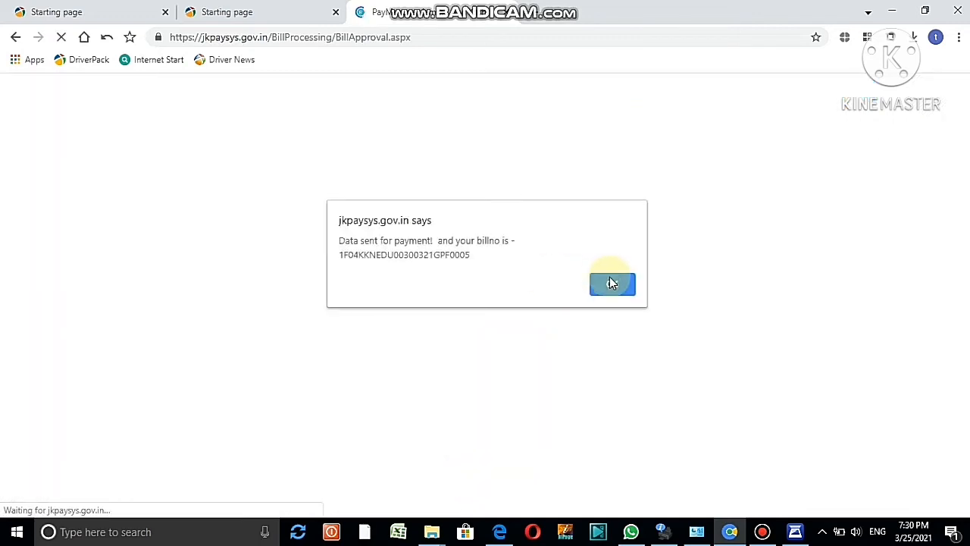
{"action": "left_click", "coordinate": [612, 283]}
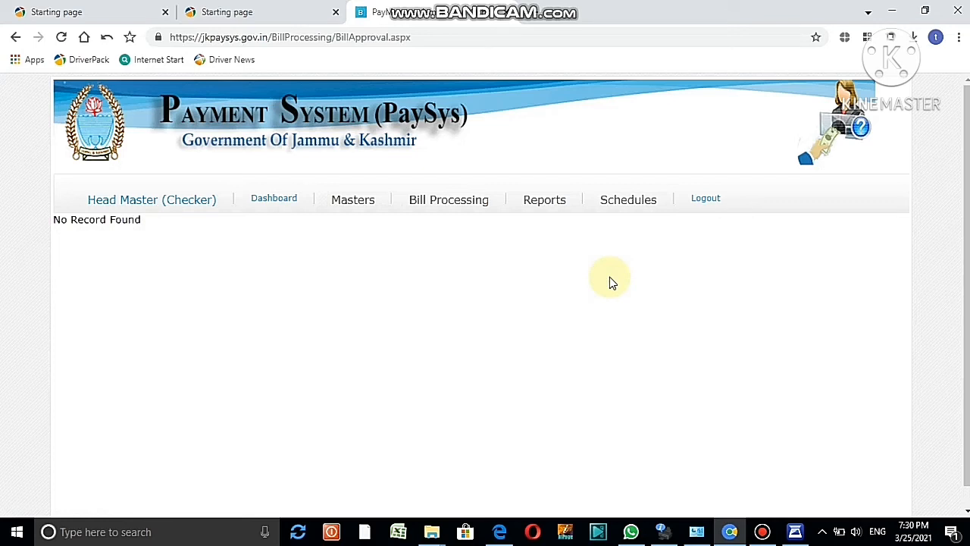
{"action": "mouse_move", "coordinate": [541, 216]}
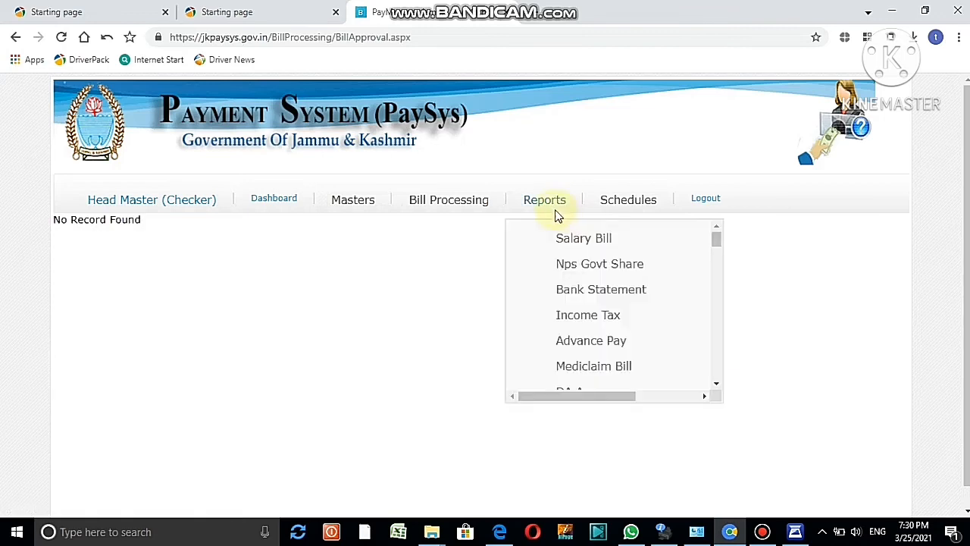
{"action": "left_click", "coordinate": [715, 384]}
{"action": "left_click_drag", "start_coordinate": [715, 387], "coordinate": [714, 387]}
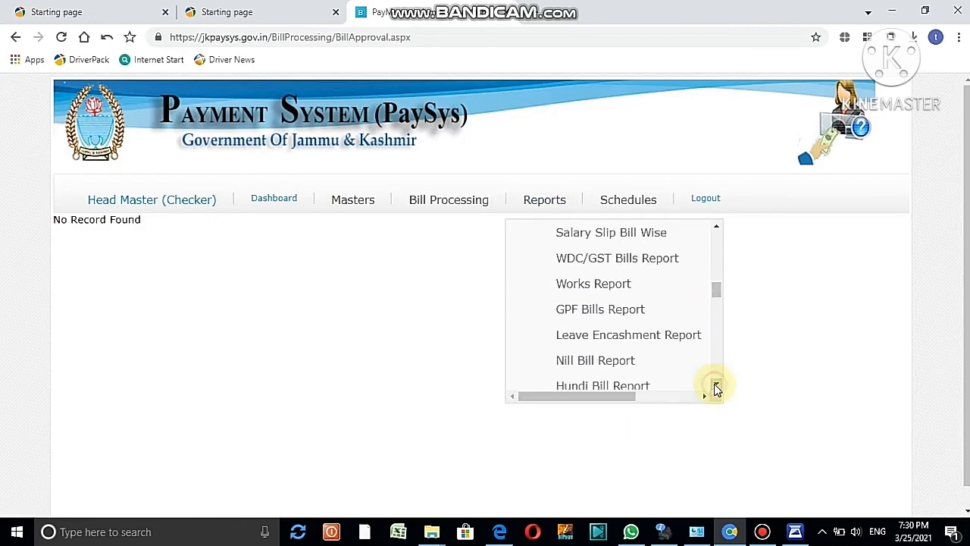
{"action": "left_click", "coordinate": [606, 321]}
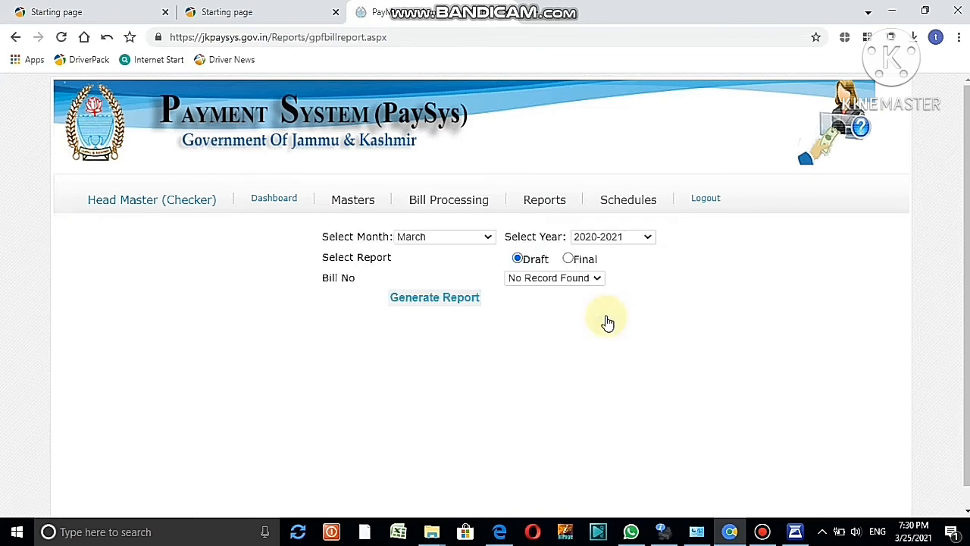
{"action": "left_click", "coordinate": [572, 260]}
{"action": "left_click", "coordinate": [656, 281]}
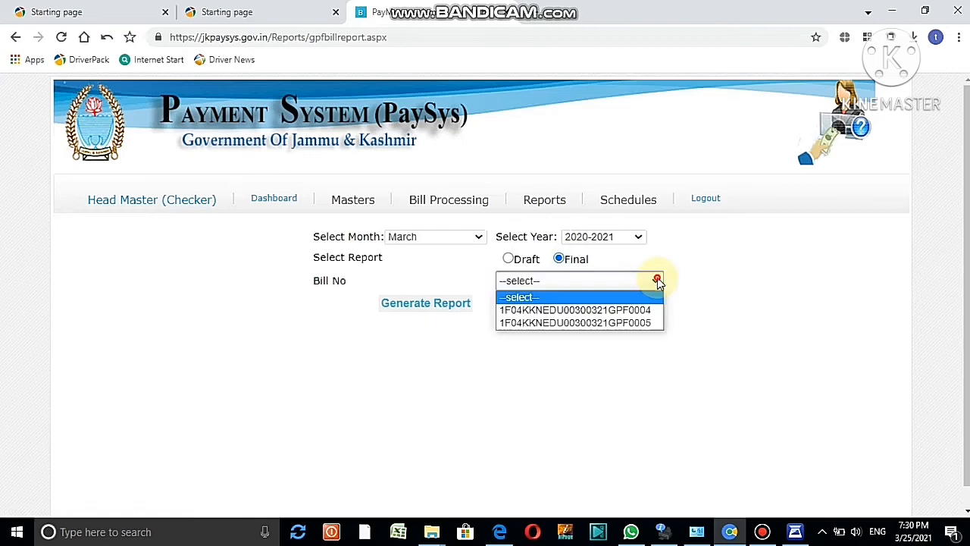
{"action": "left_click", "coordinate": [645, 323]}
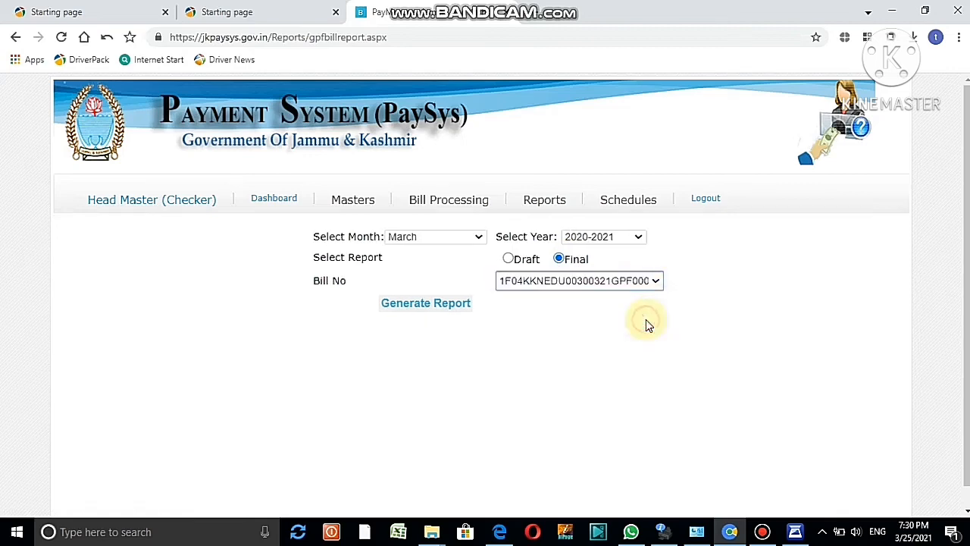
{"action": "left_click", "coordinate": [432, 305]}
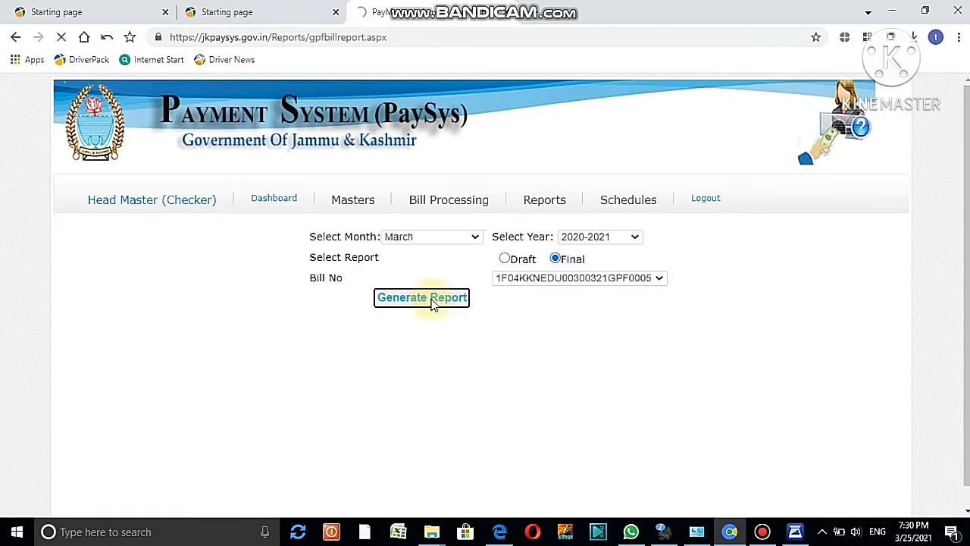
{"action": "left_click", "coordinate": [473, 319]}
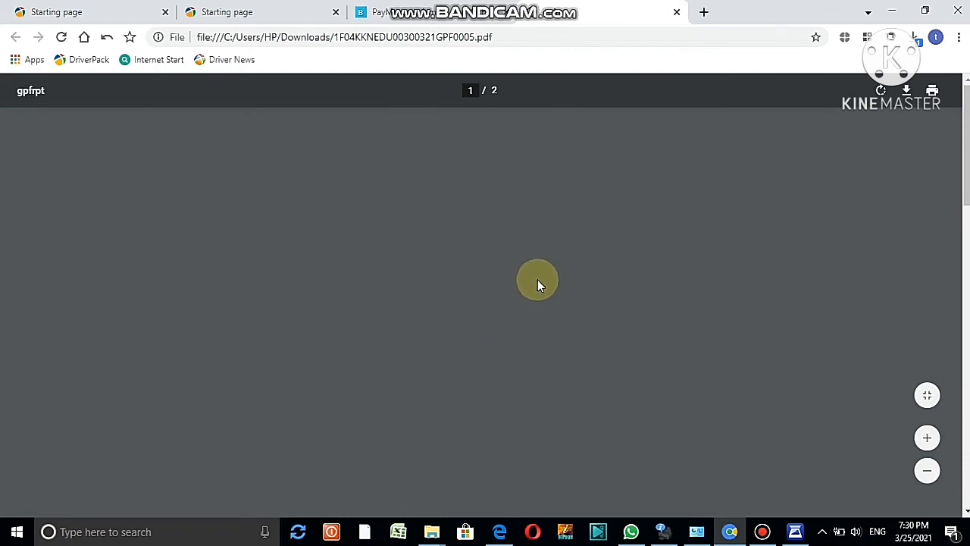
{"action": "left_click_drag", "start_coordinate": [969, 194], "coordinate": [966, 350]}
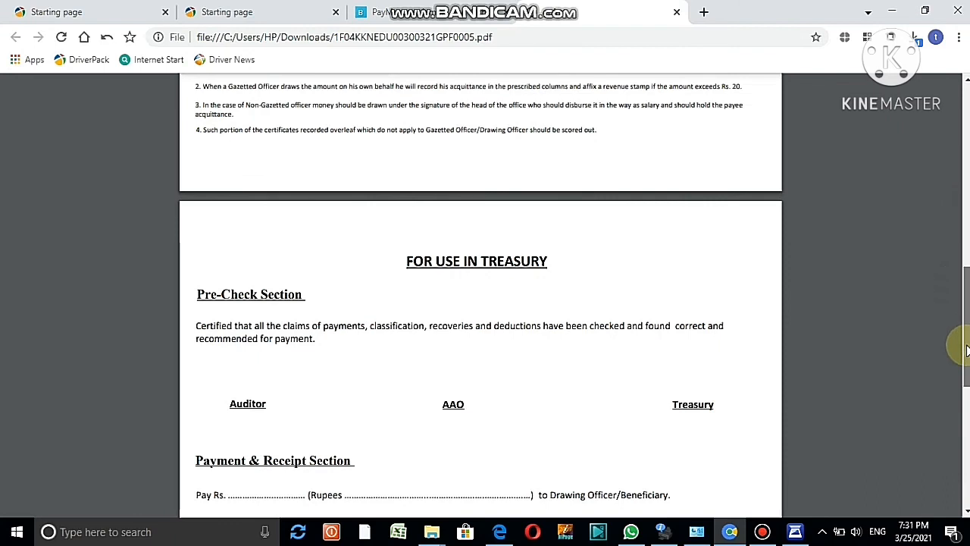
{"action": "left_click_drag", "start_coordinate": [966, 350], "coordinate": [959, 402]}
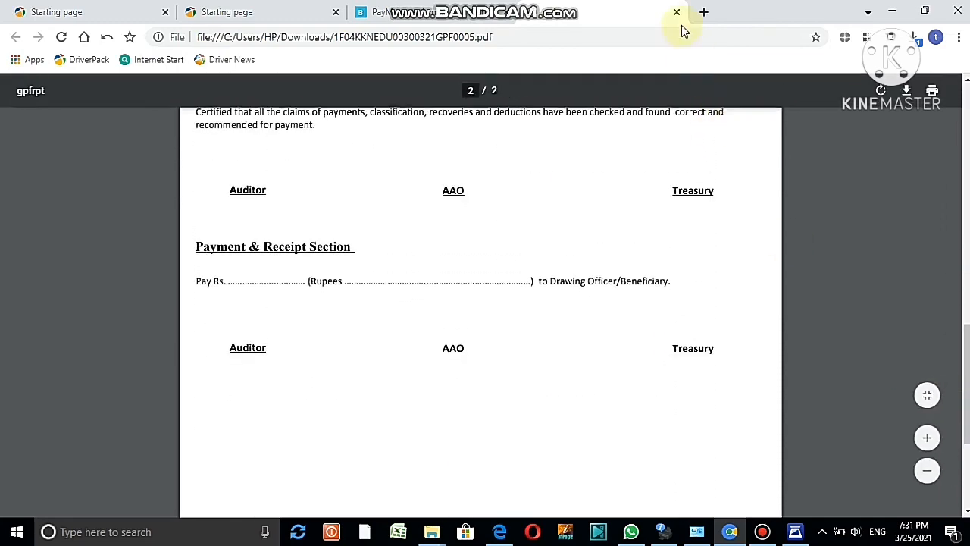